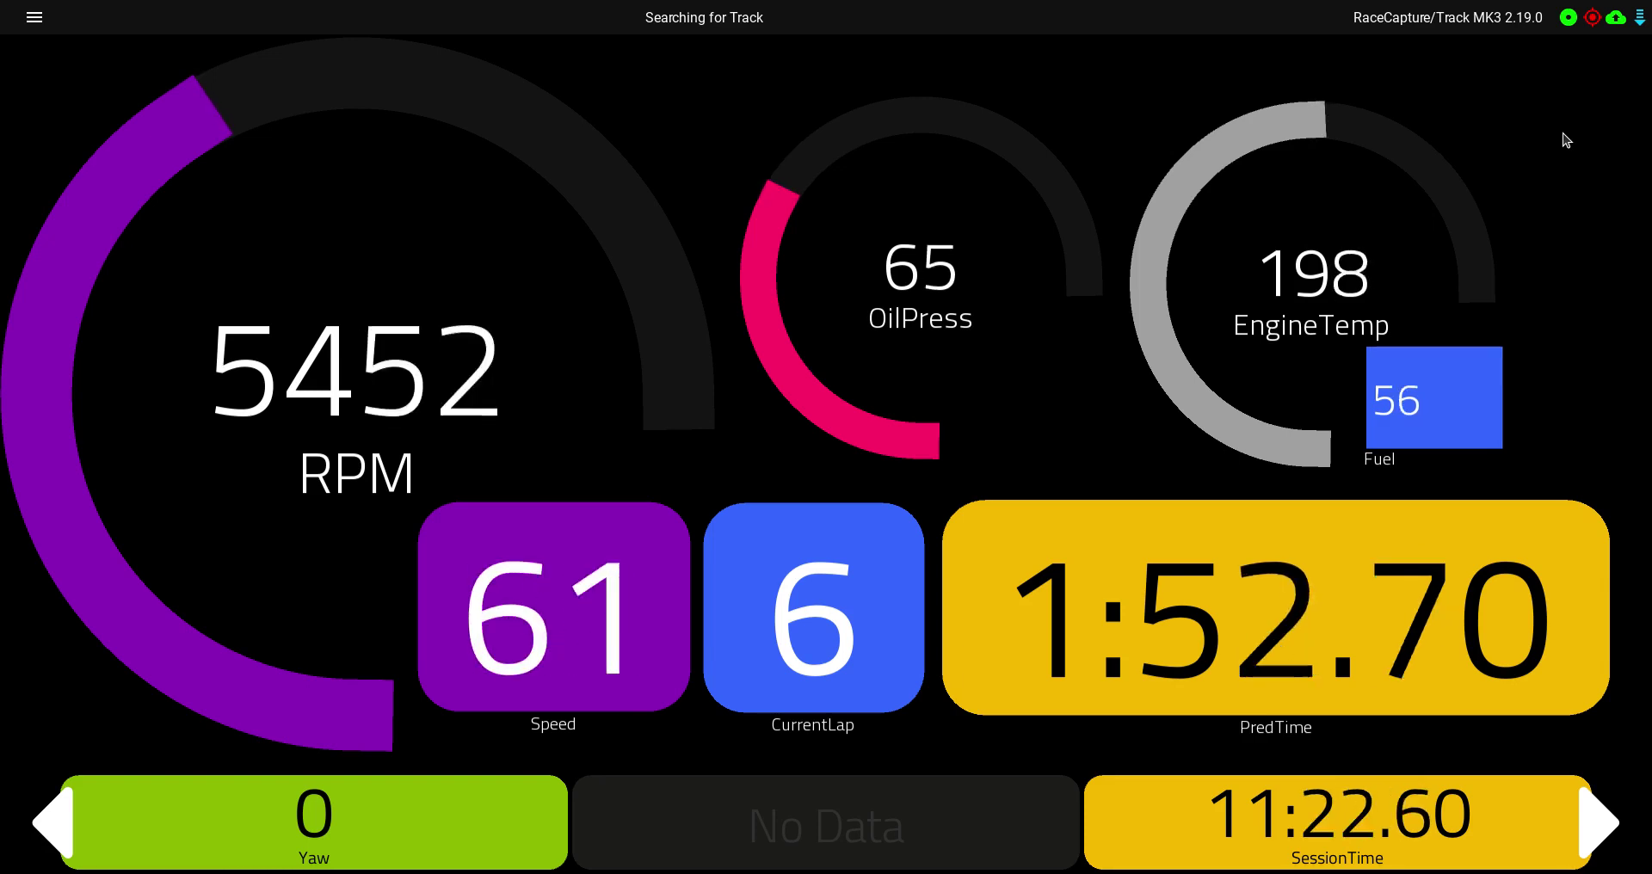
# - Unlock the dashboard layout and start adding a gauge of type Bitmap
pyautogui.moveTo(1578, 121)
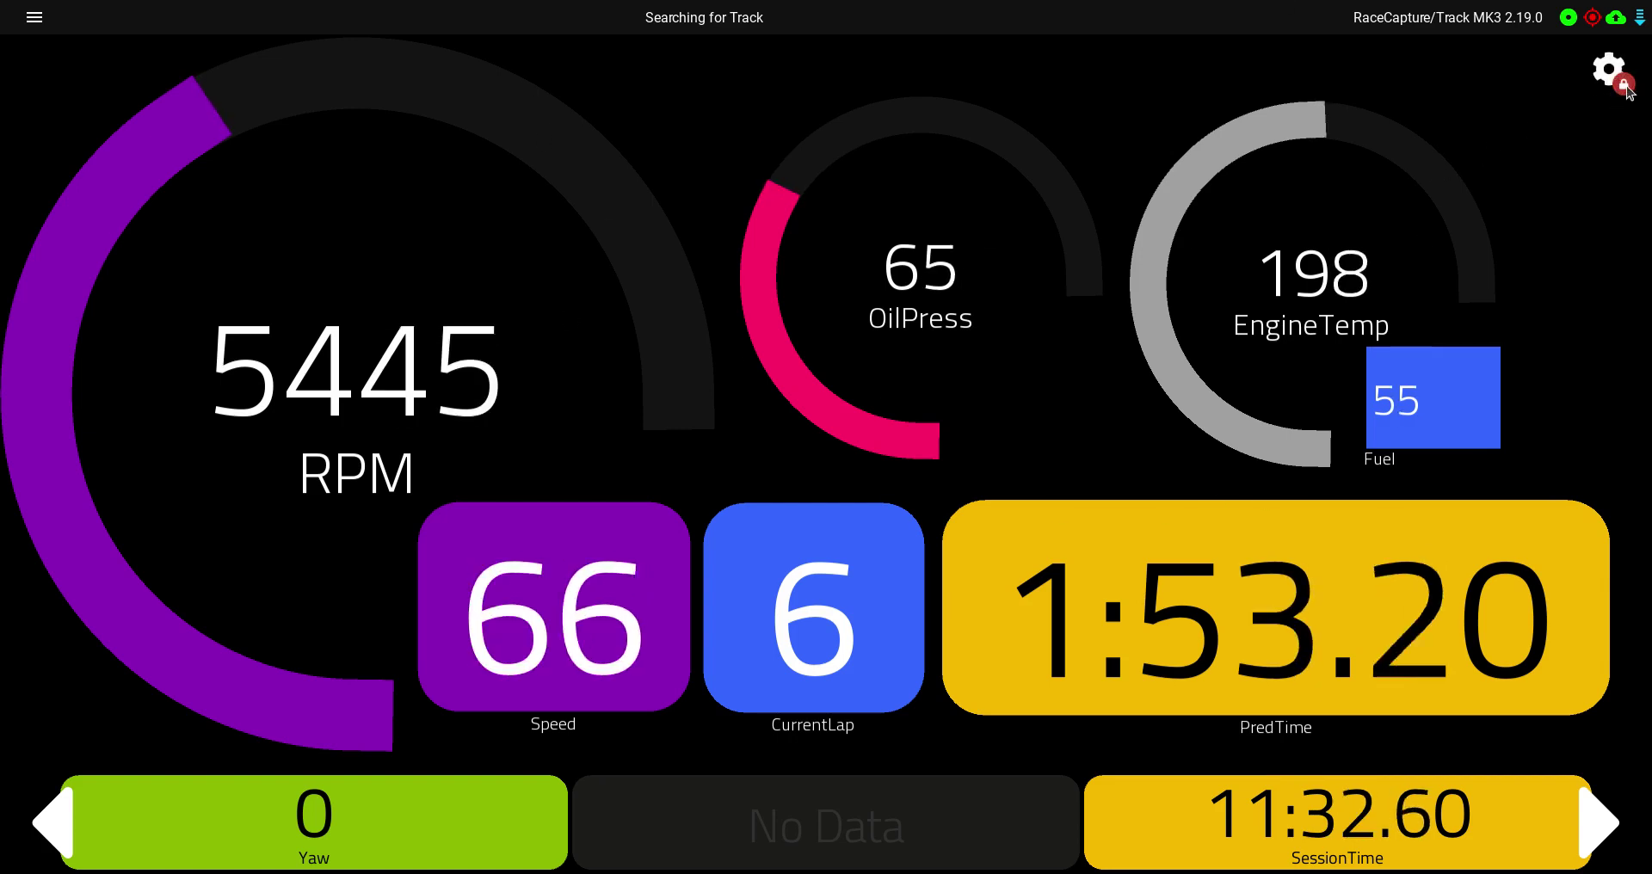
pyautogui.click(1607, 71)
pyautogui.click(1605, 74)
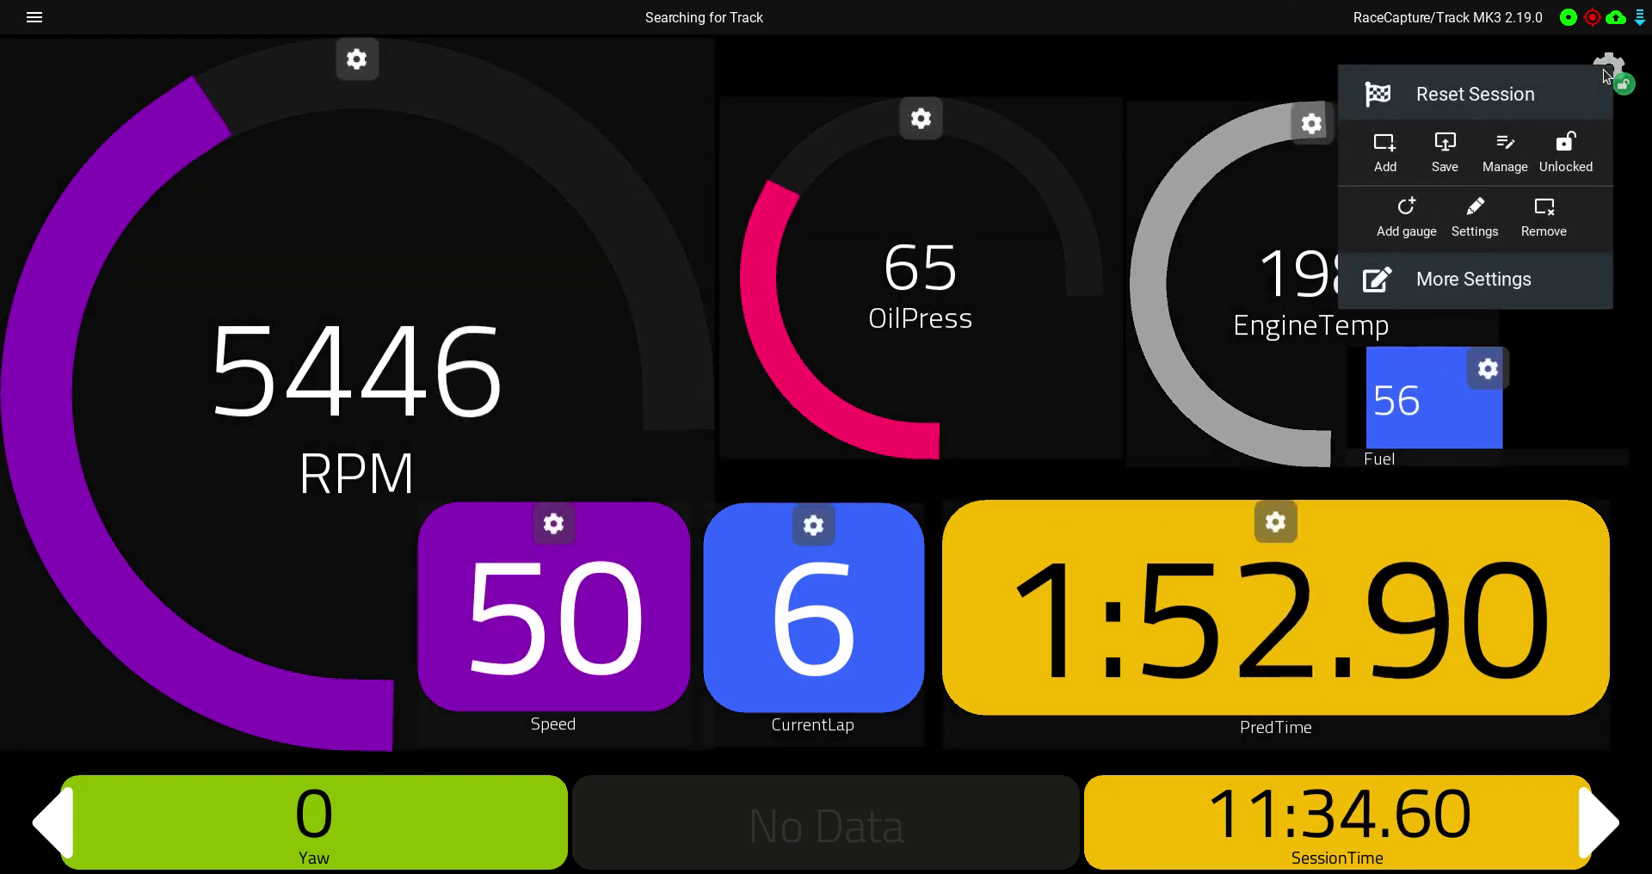
pyautogui.click(1407, 211)
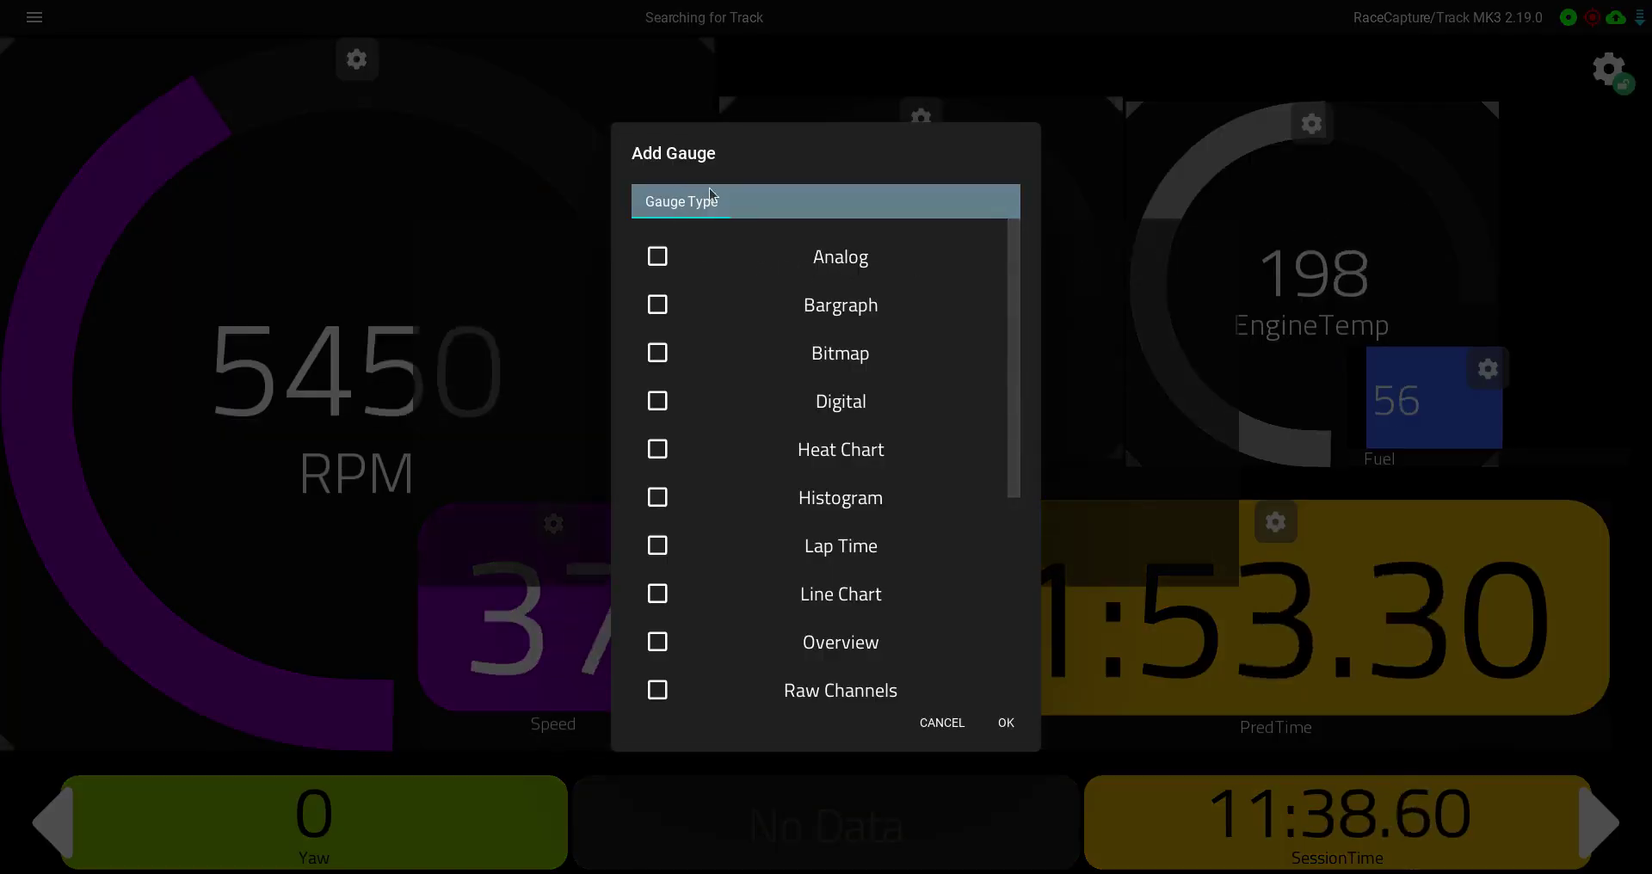
pyautogui.click(657, 352)
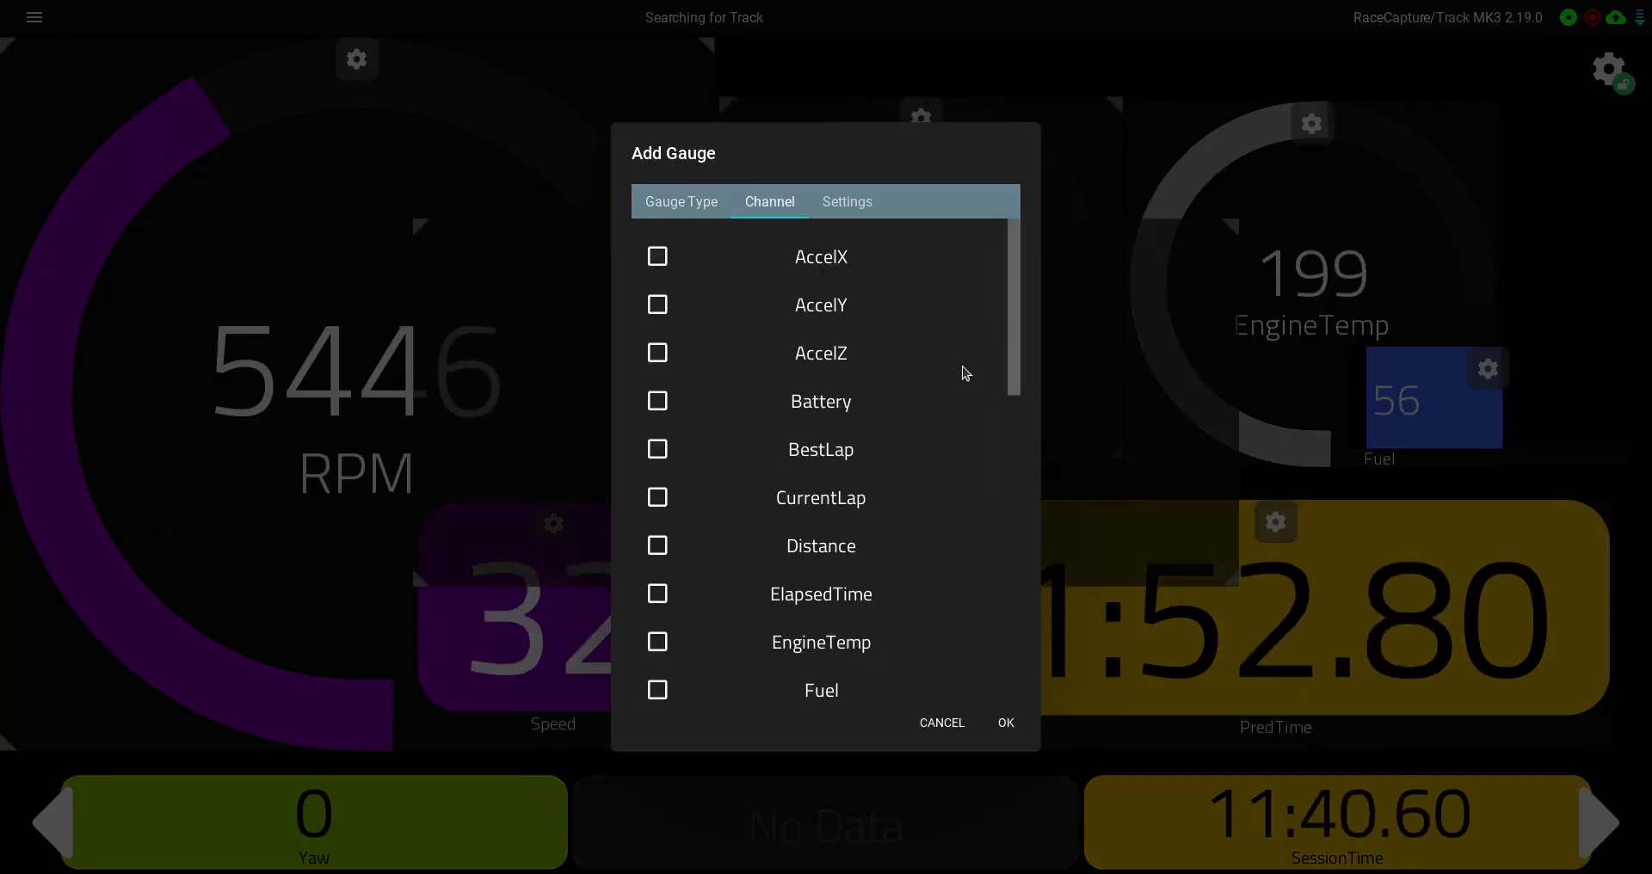
pyautogui.click(866, 205)
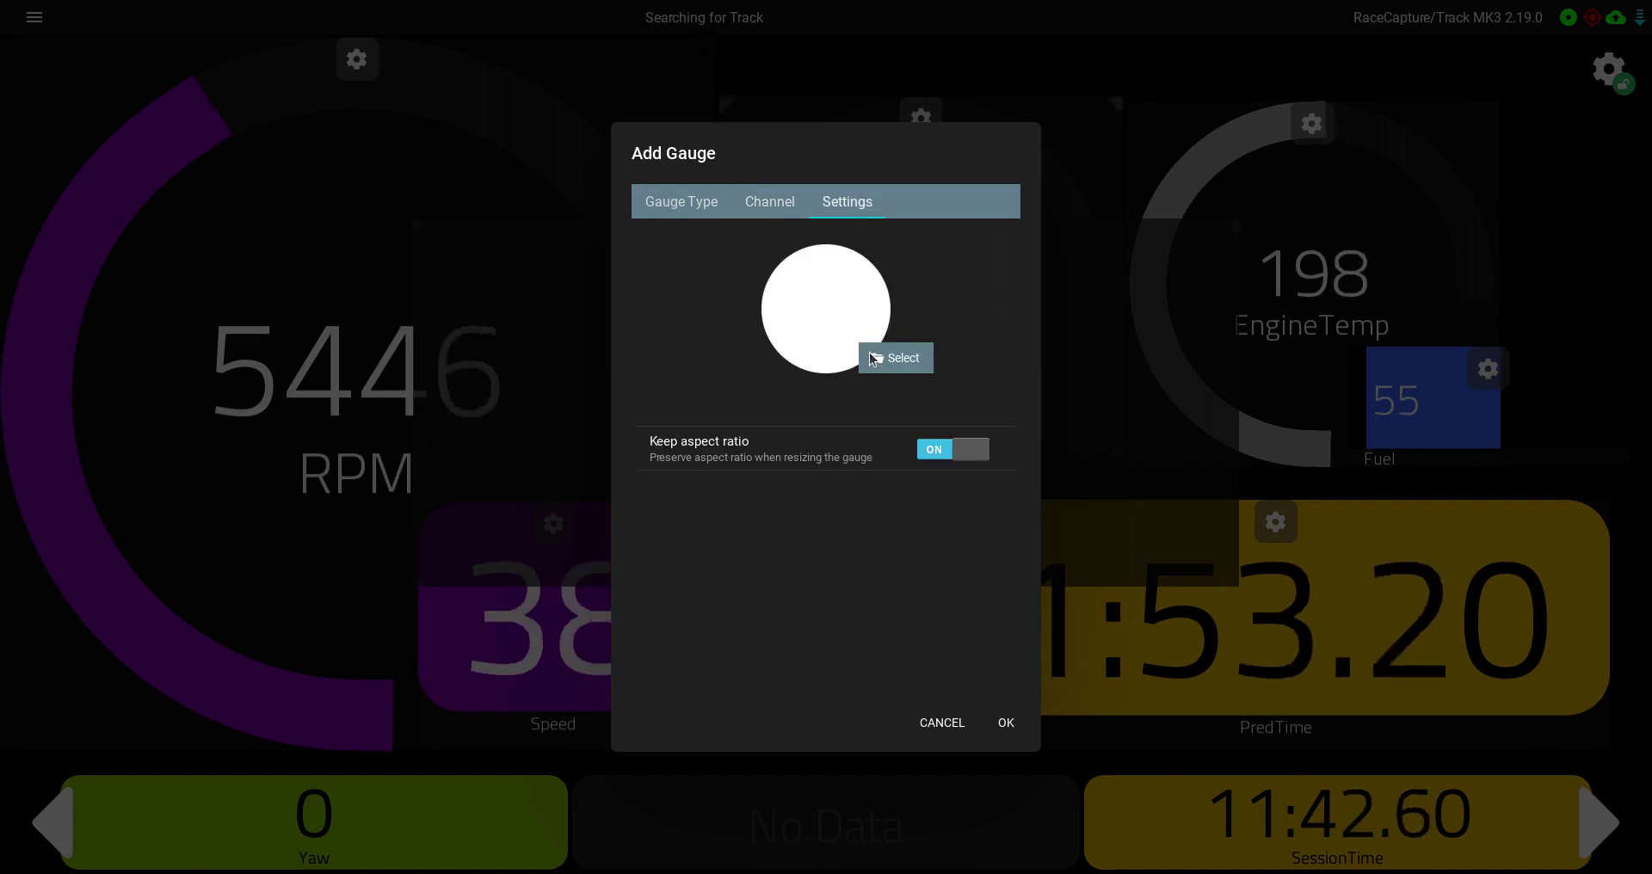
pyautogui.click(900, 367)
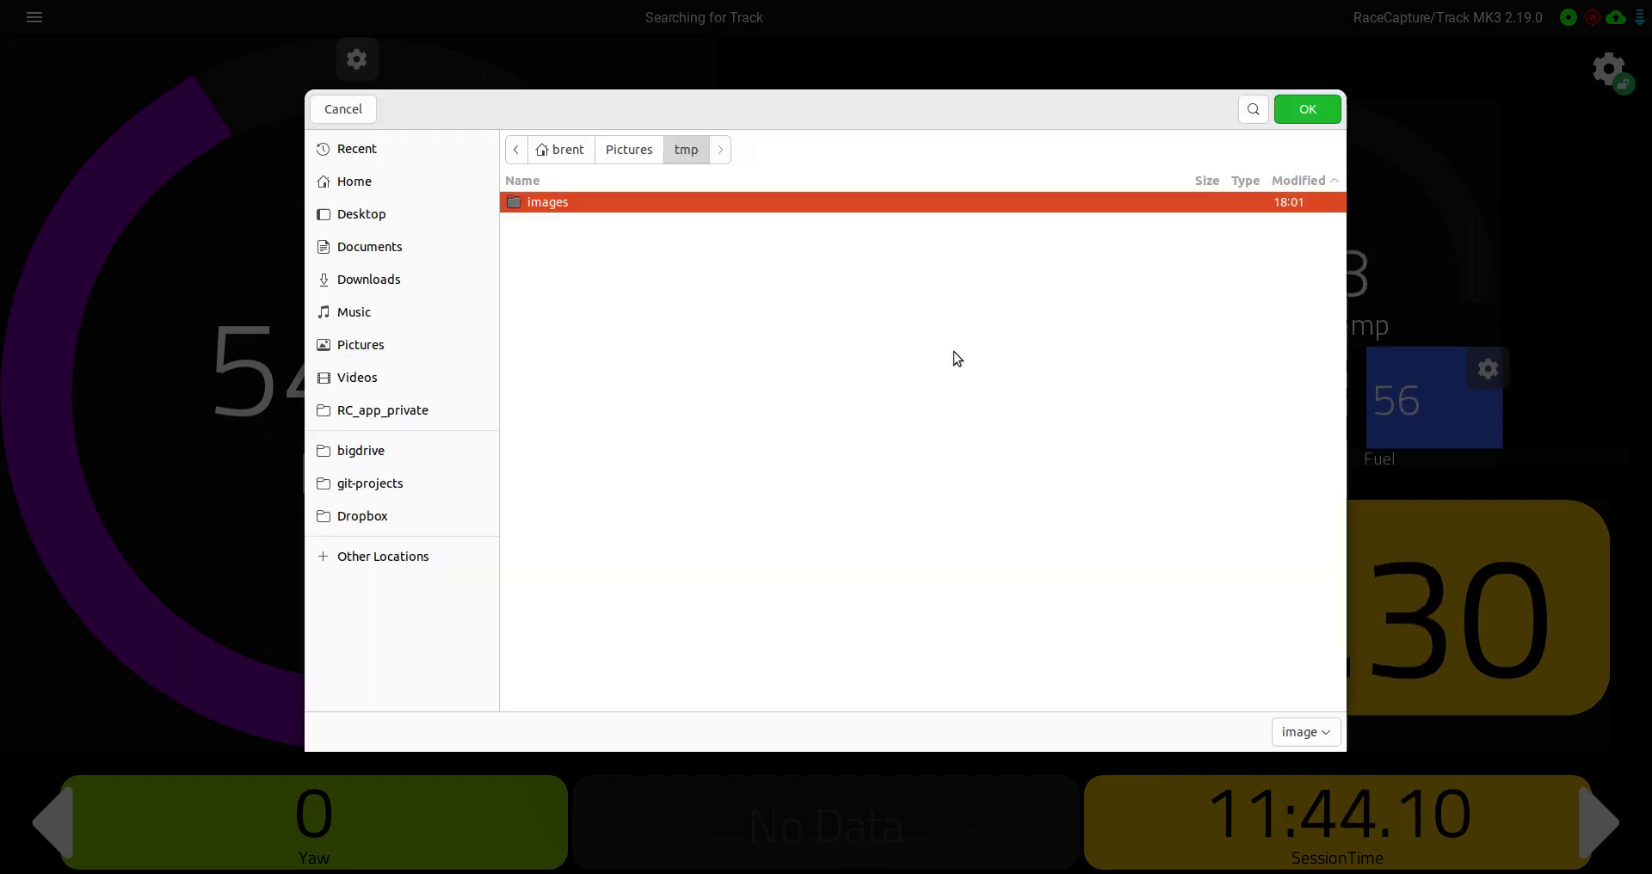
pyautogui.doubleClick(539, 203)
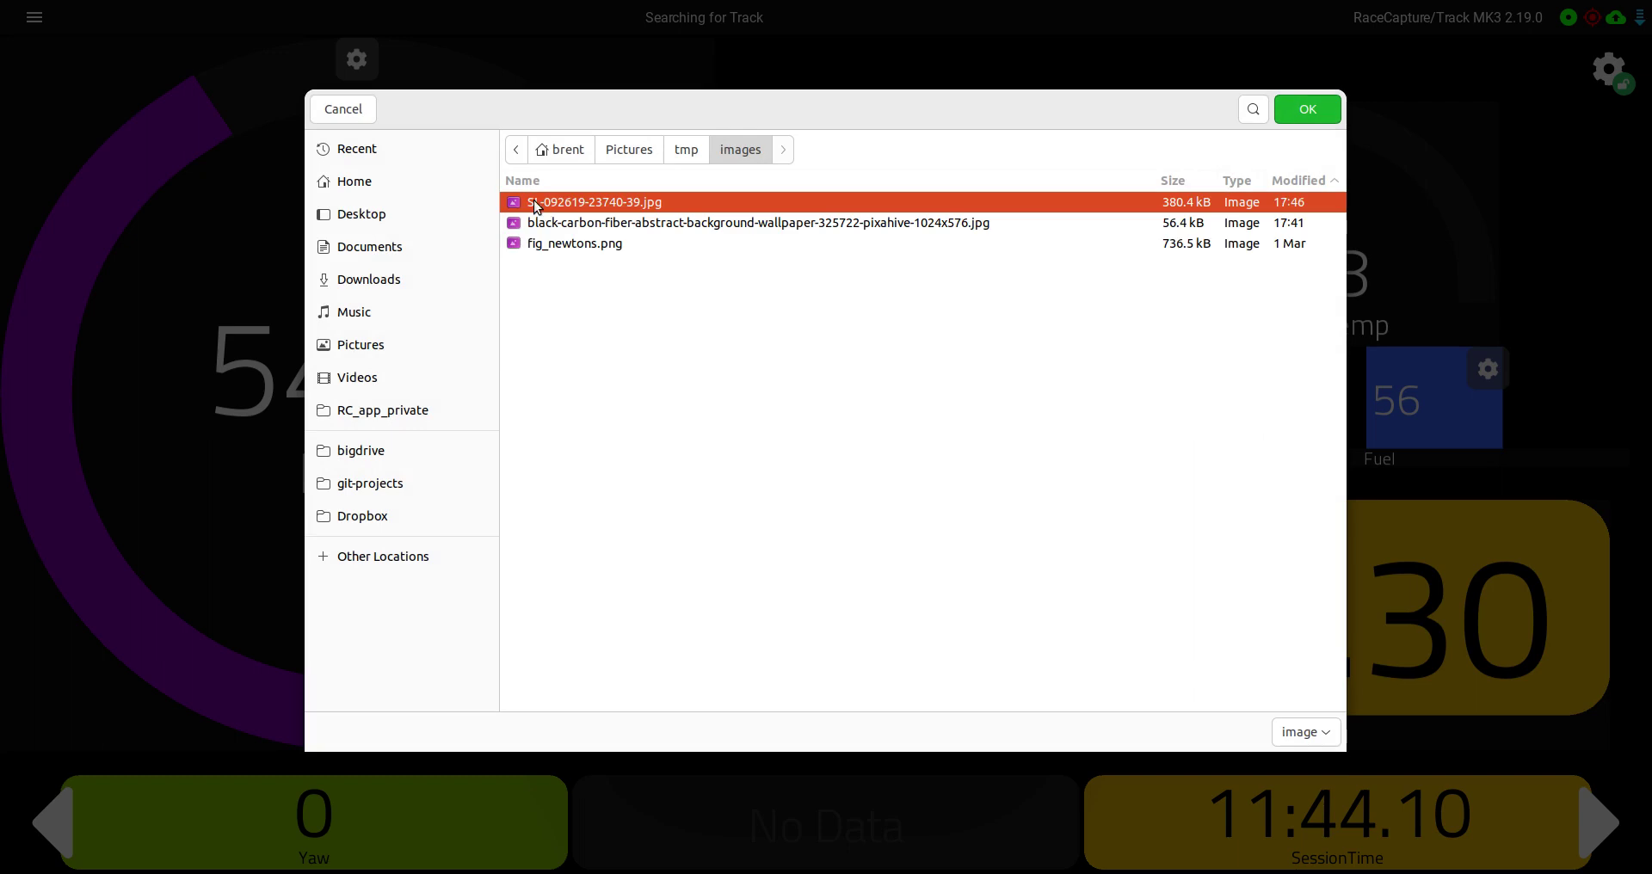
pyautogui.doubleClick(535, 203)
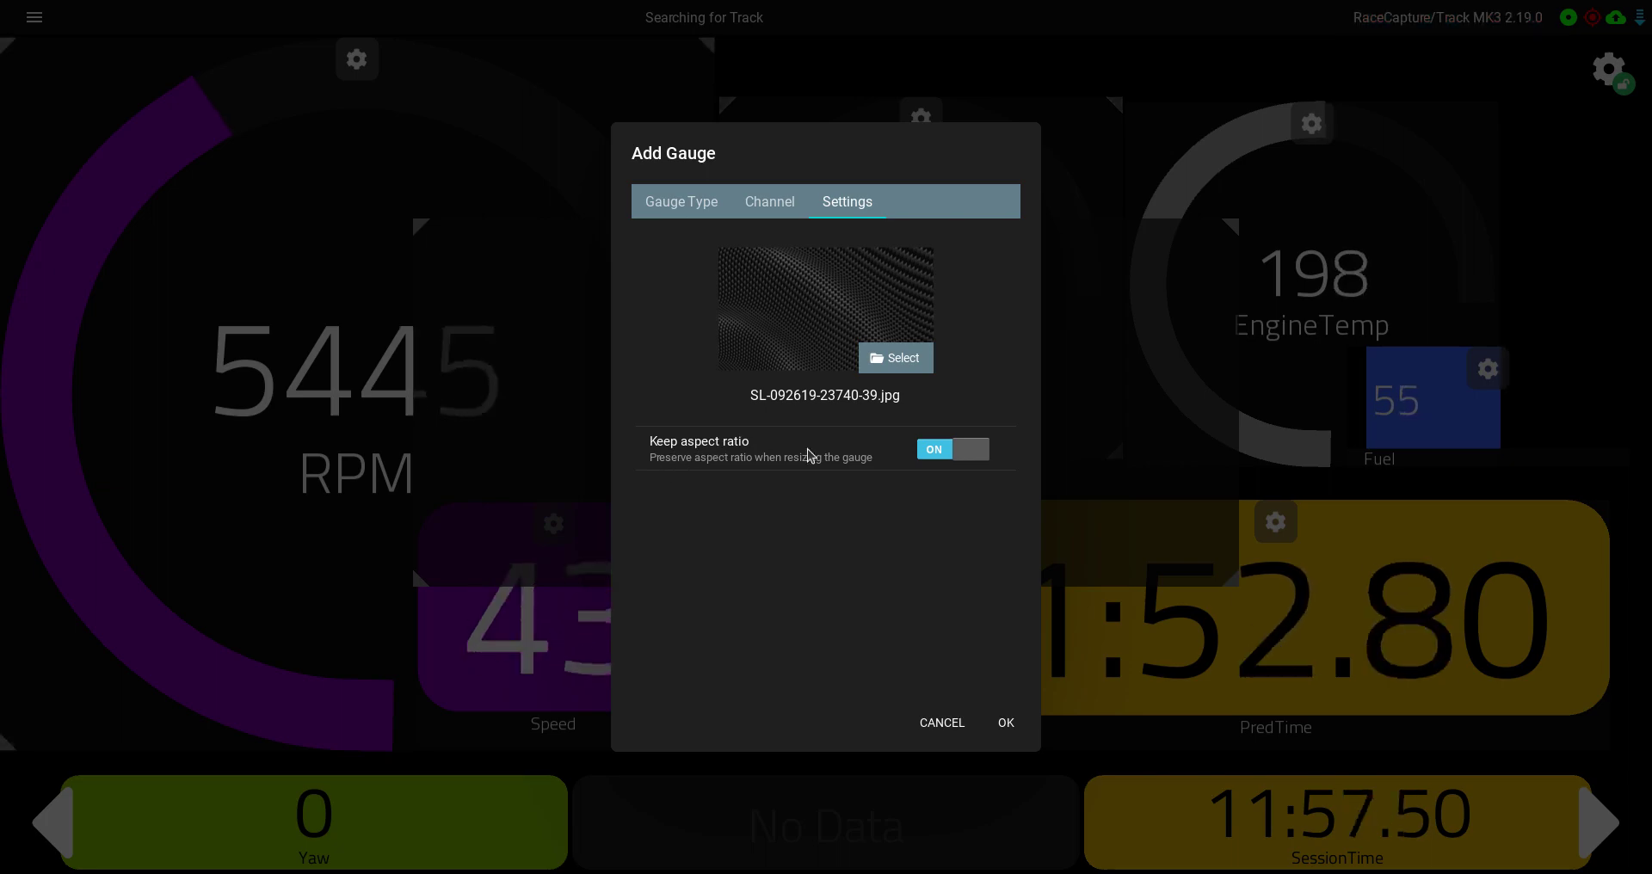
pyautogui.click(952, 451)
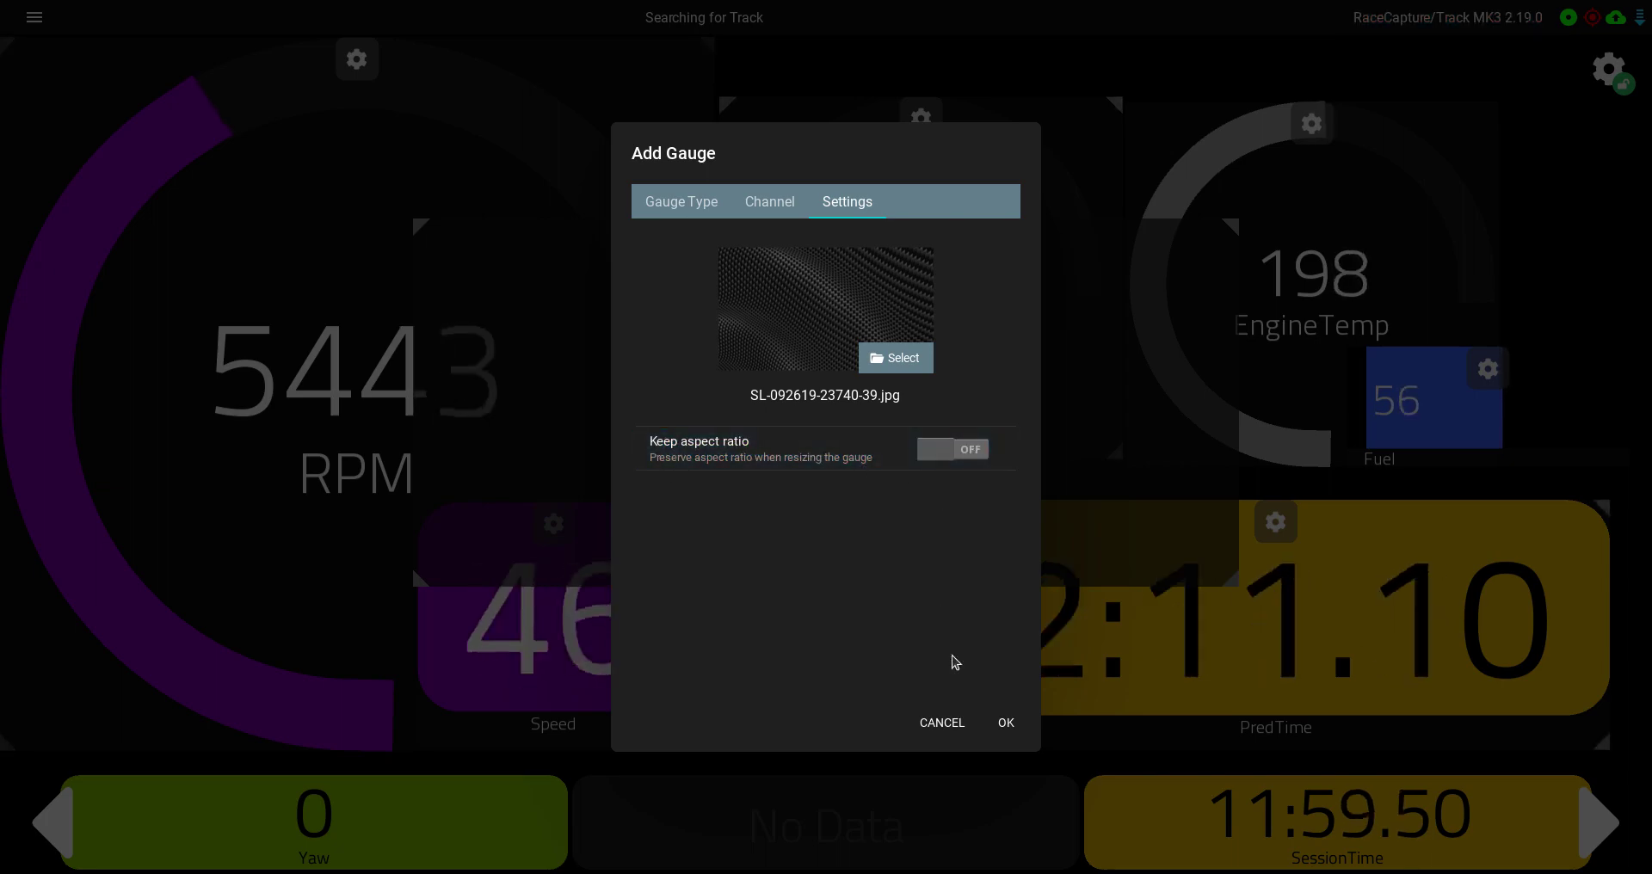
pyautogui.click(1006, 723)
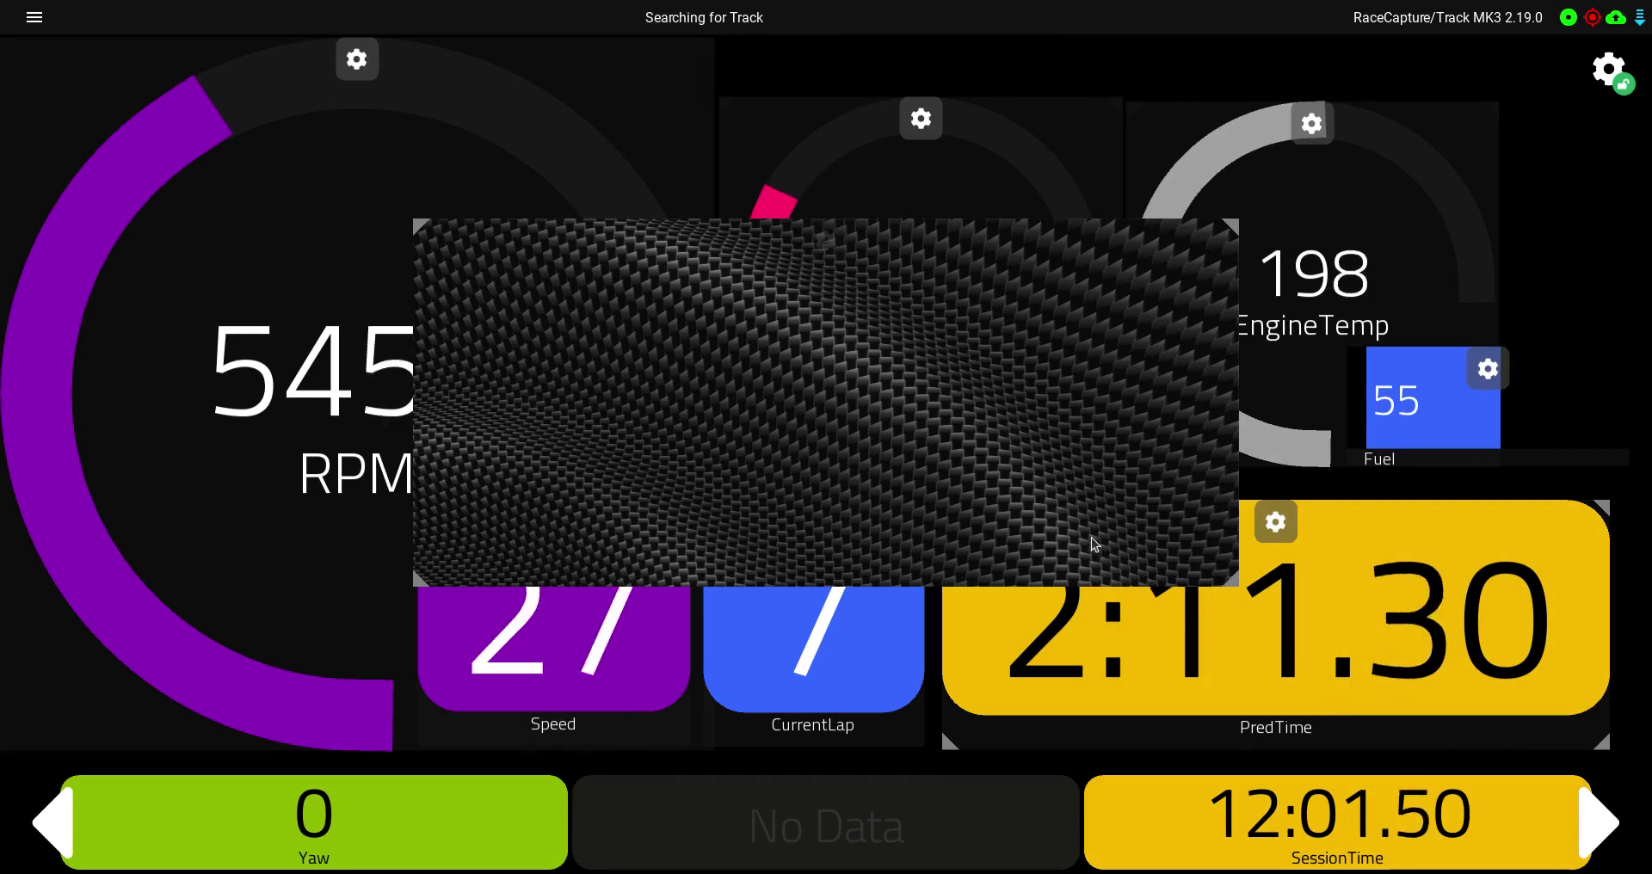
# - Move the carbon-fiber bitmap to the dashboard's upper-left corner and stretch it to fill the whole gauge area
pyautogui.moveTo(1094, 543); pyautogui.dragTo(1038, 504)
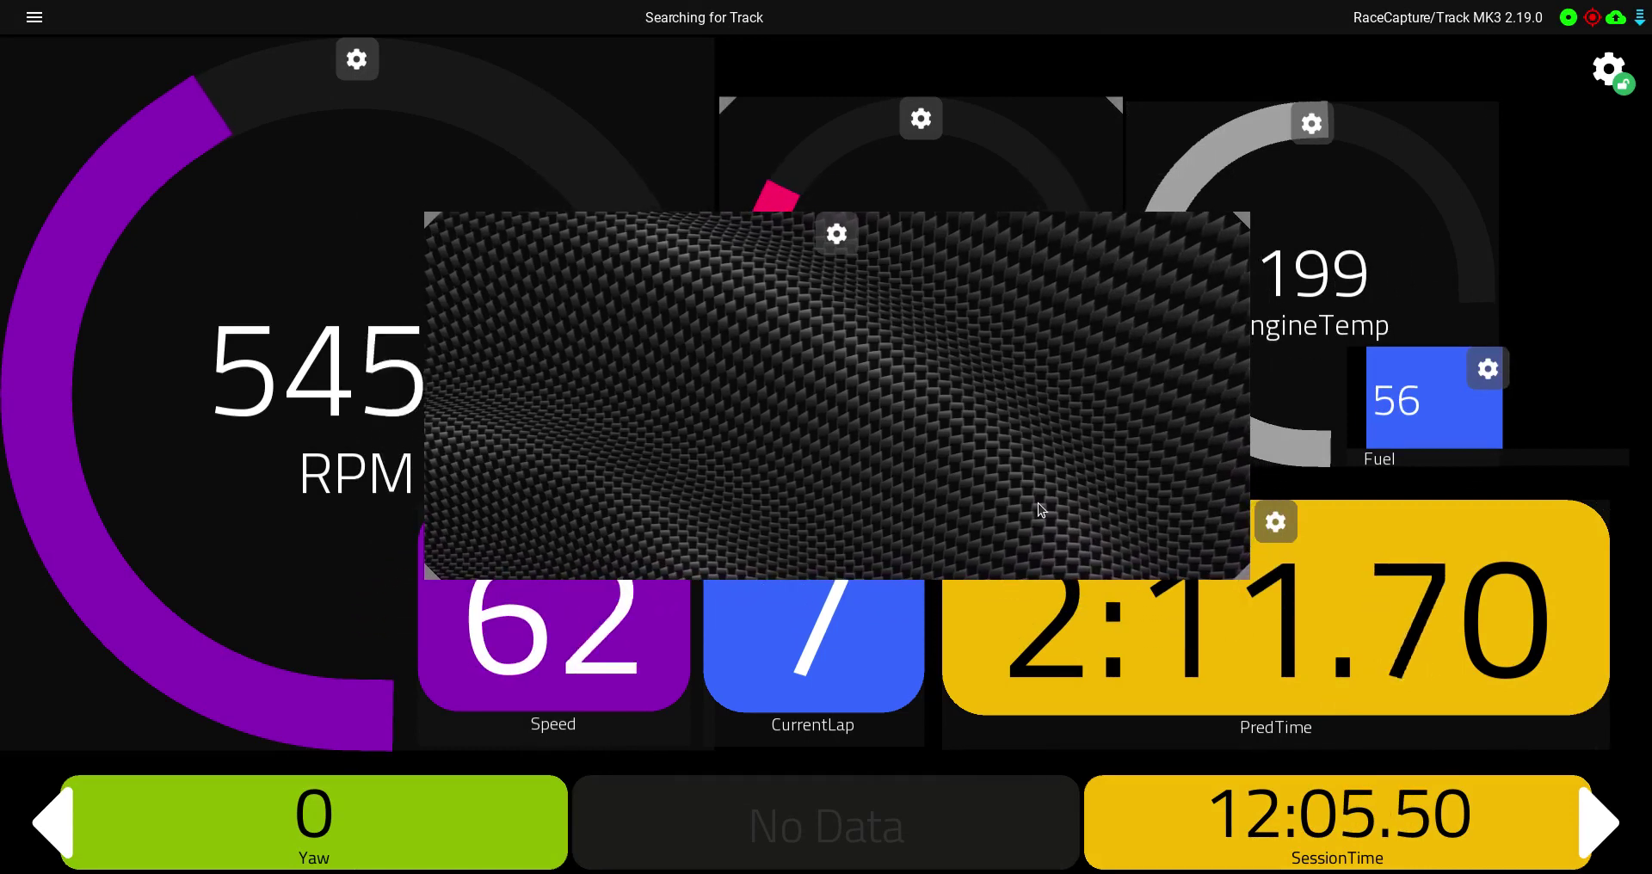
pyautogui.moveTo(837, 427); pyautogui.dragTo(628, 353)
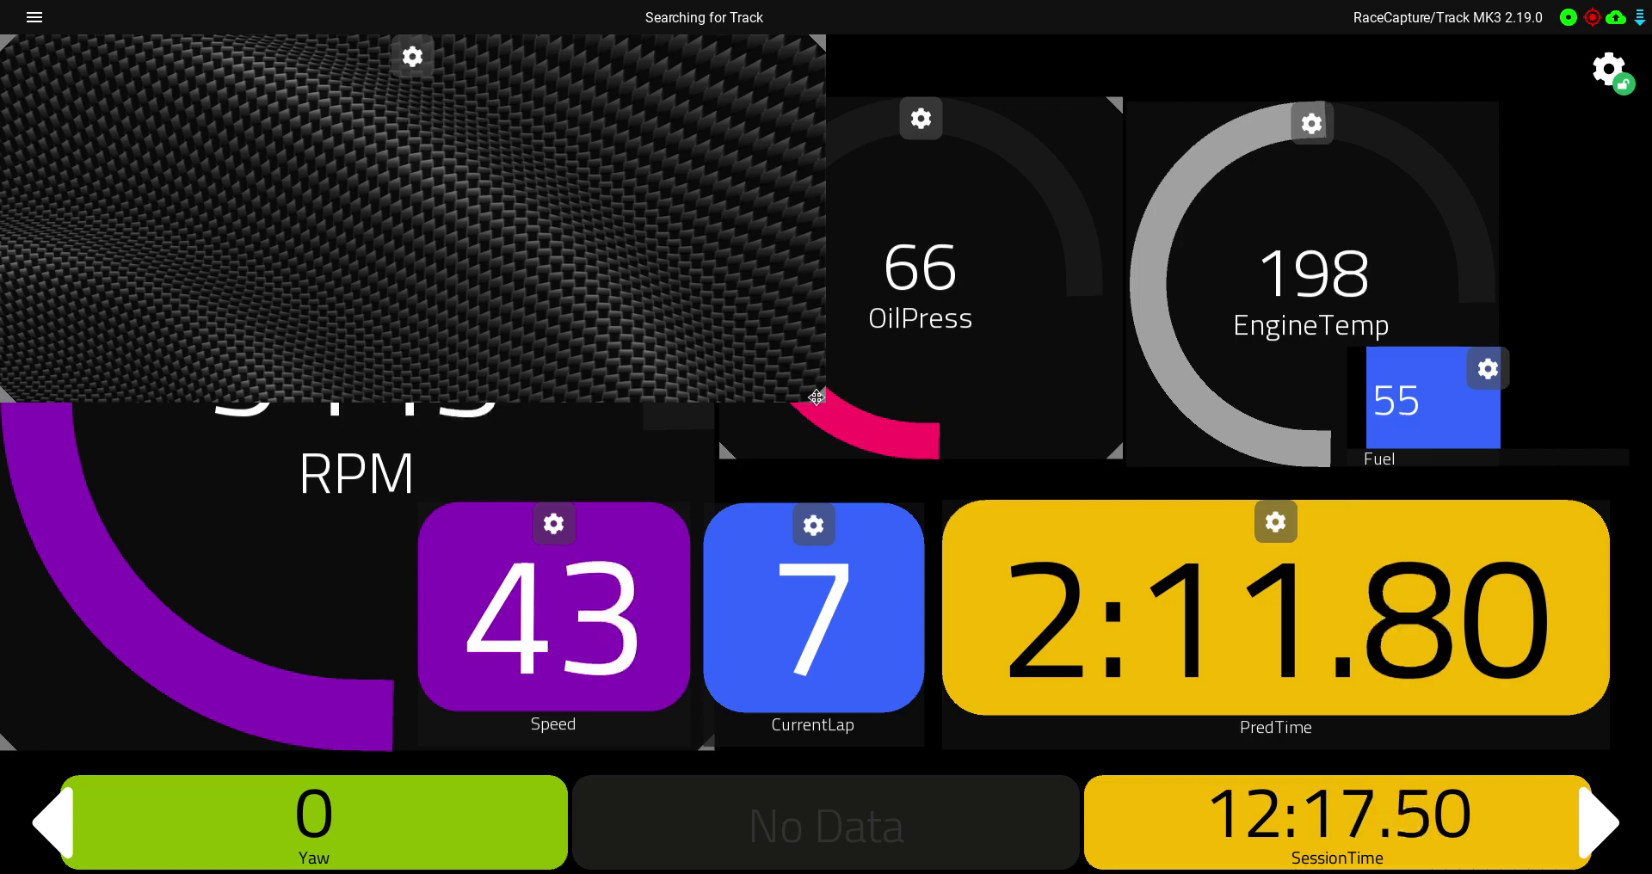
pyautogui.moveTo(822, 398); pyautogui.dragTo(1643, 770)
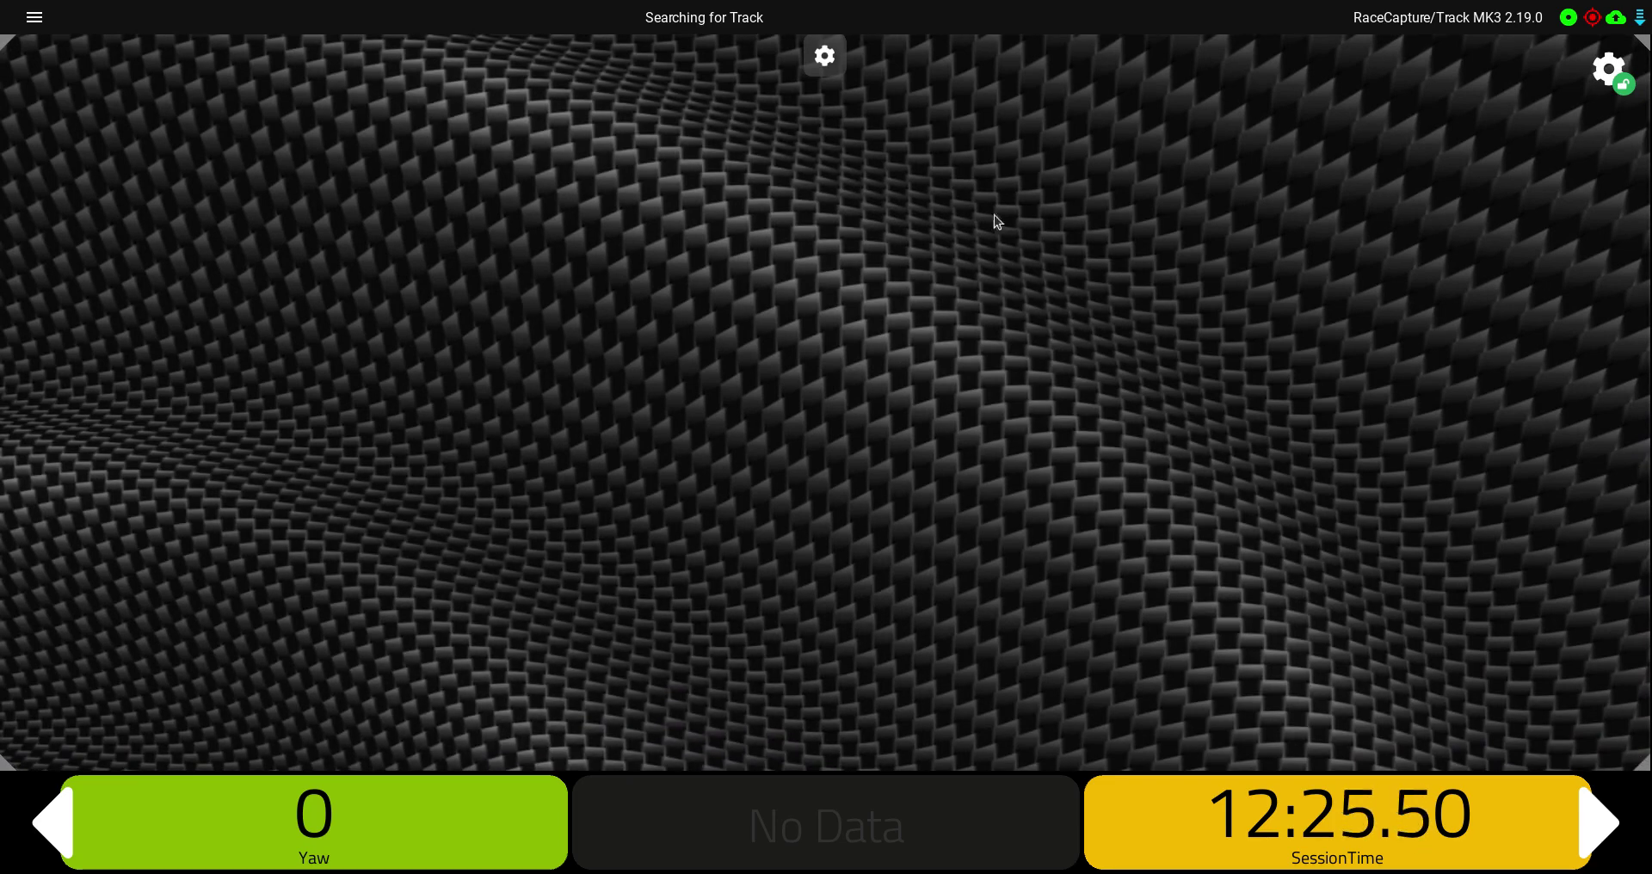
# - Send the carbon-fiber bitmap behind all other gauges and lock the dashboard layout
pyautogui.click(822, 57)
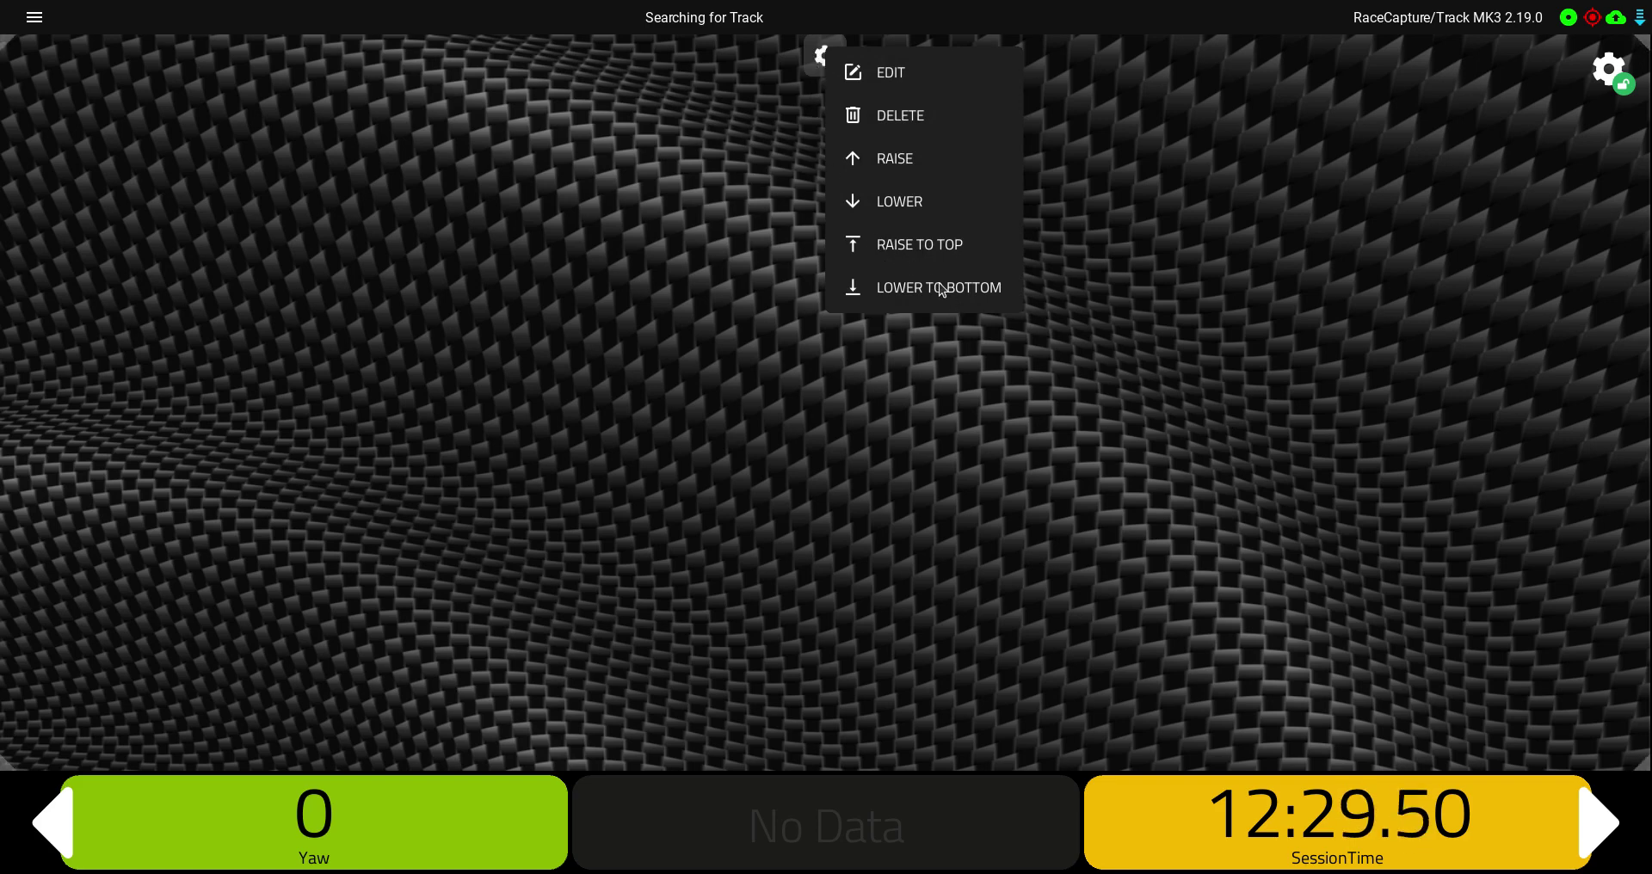
pyautogui.click(904, 287)
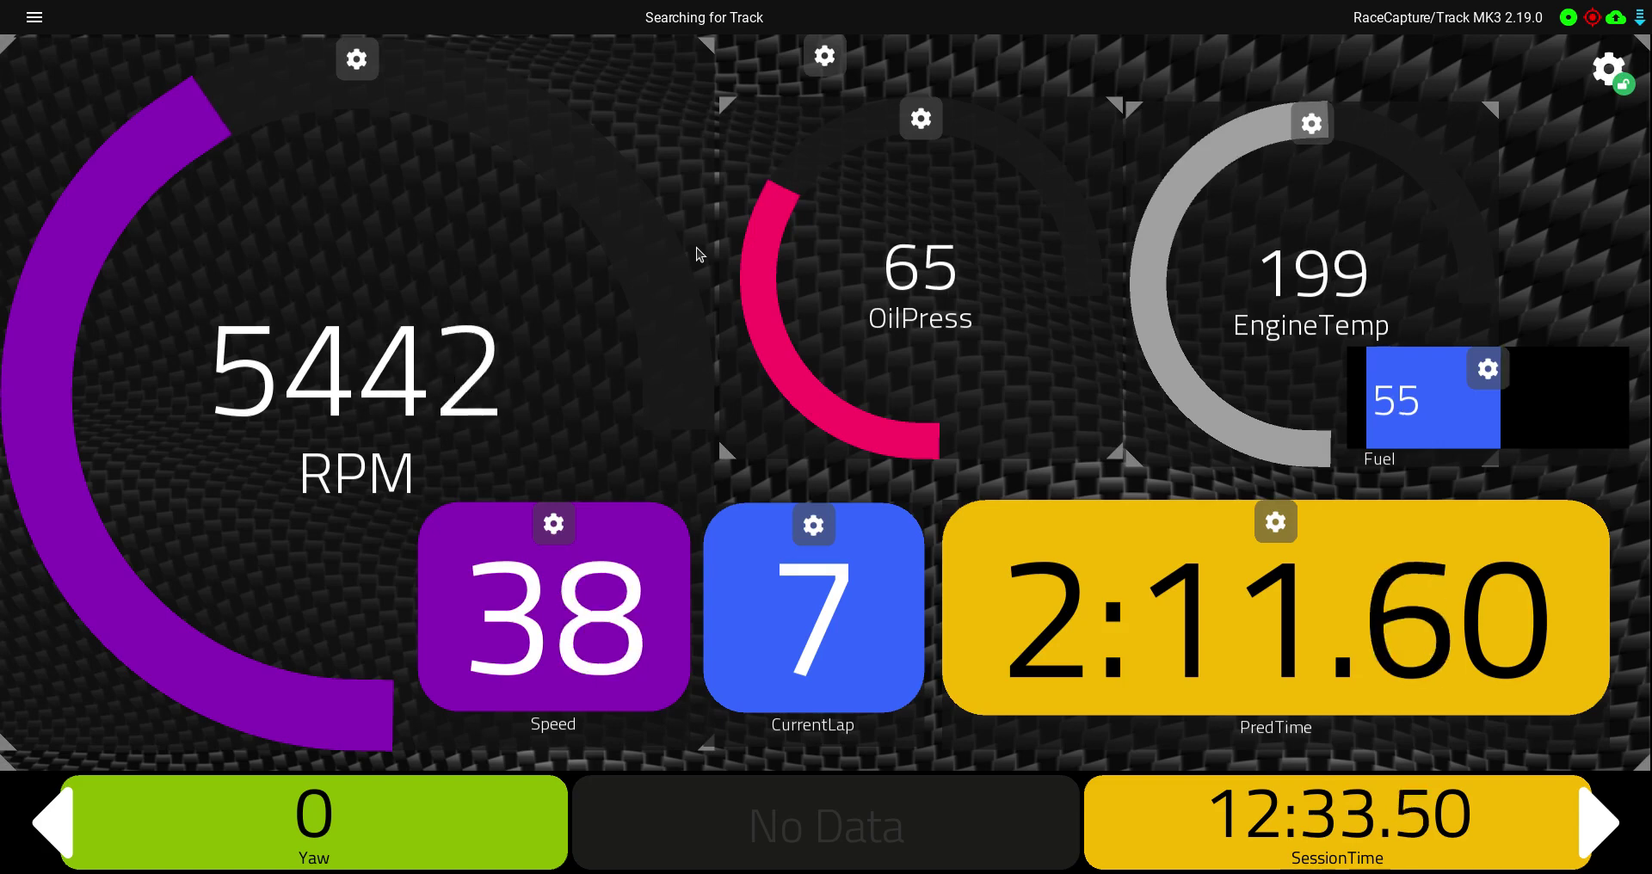
pyautogui.click(1624, 86)
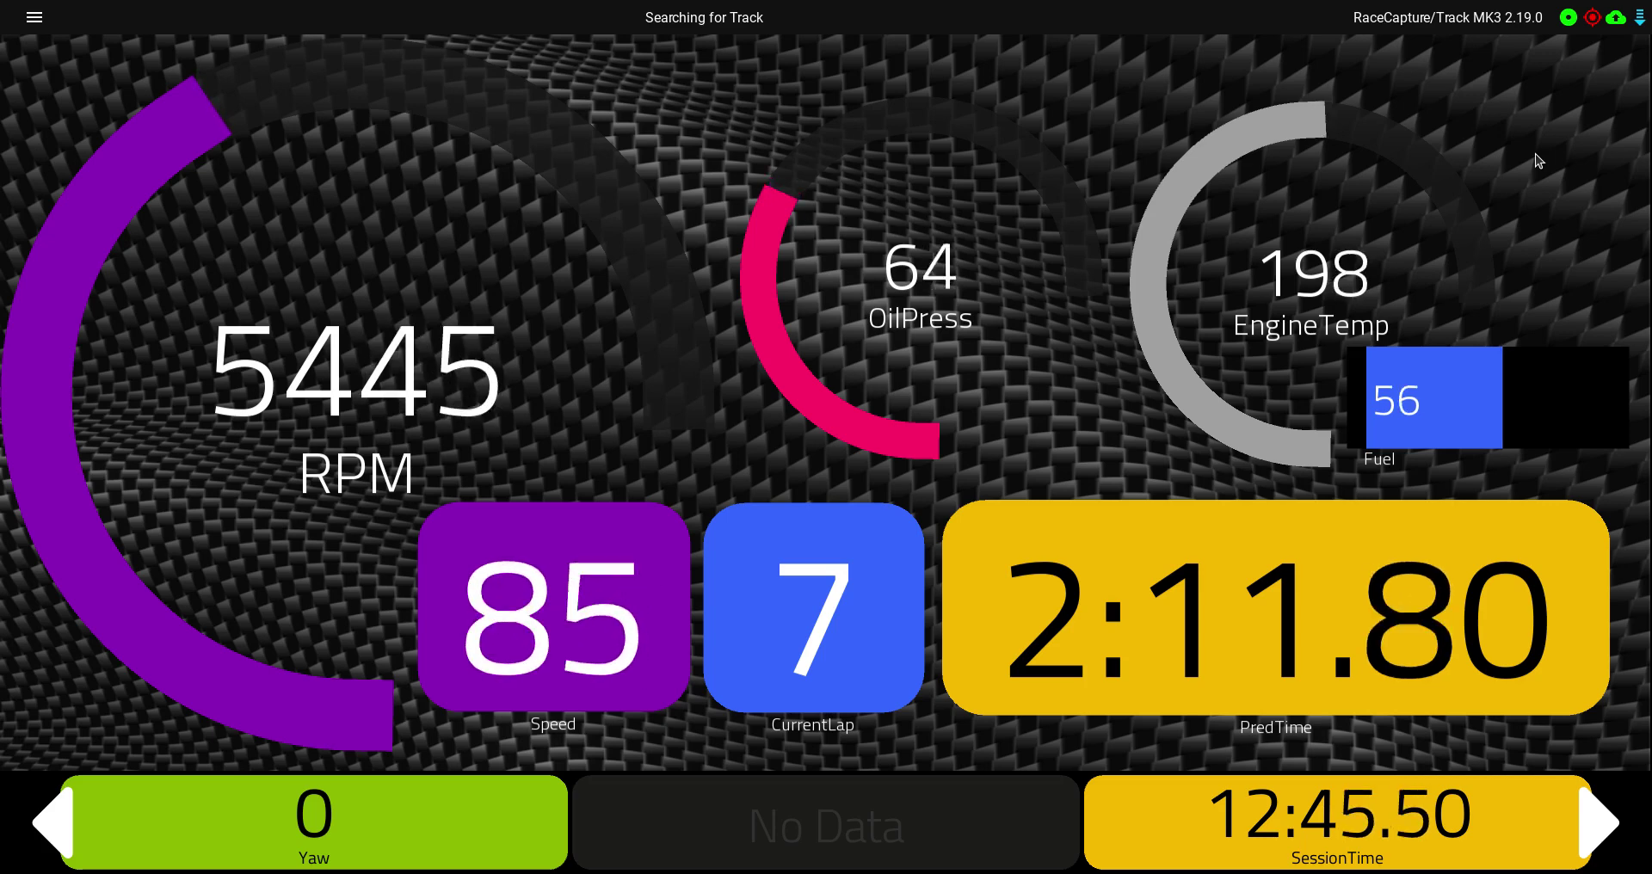
# - Create a new dashboard alert for the RPM channel
pyautogui.moveTo(1602, 97)
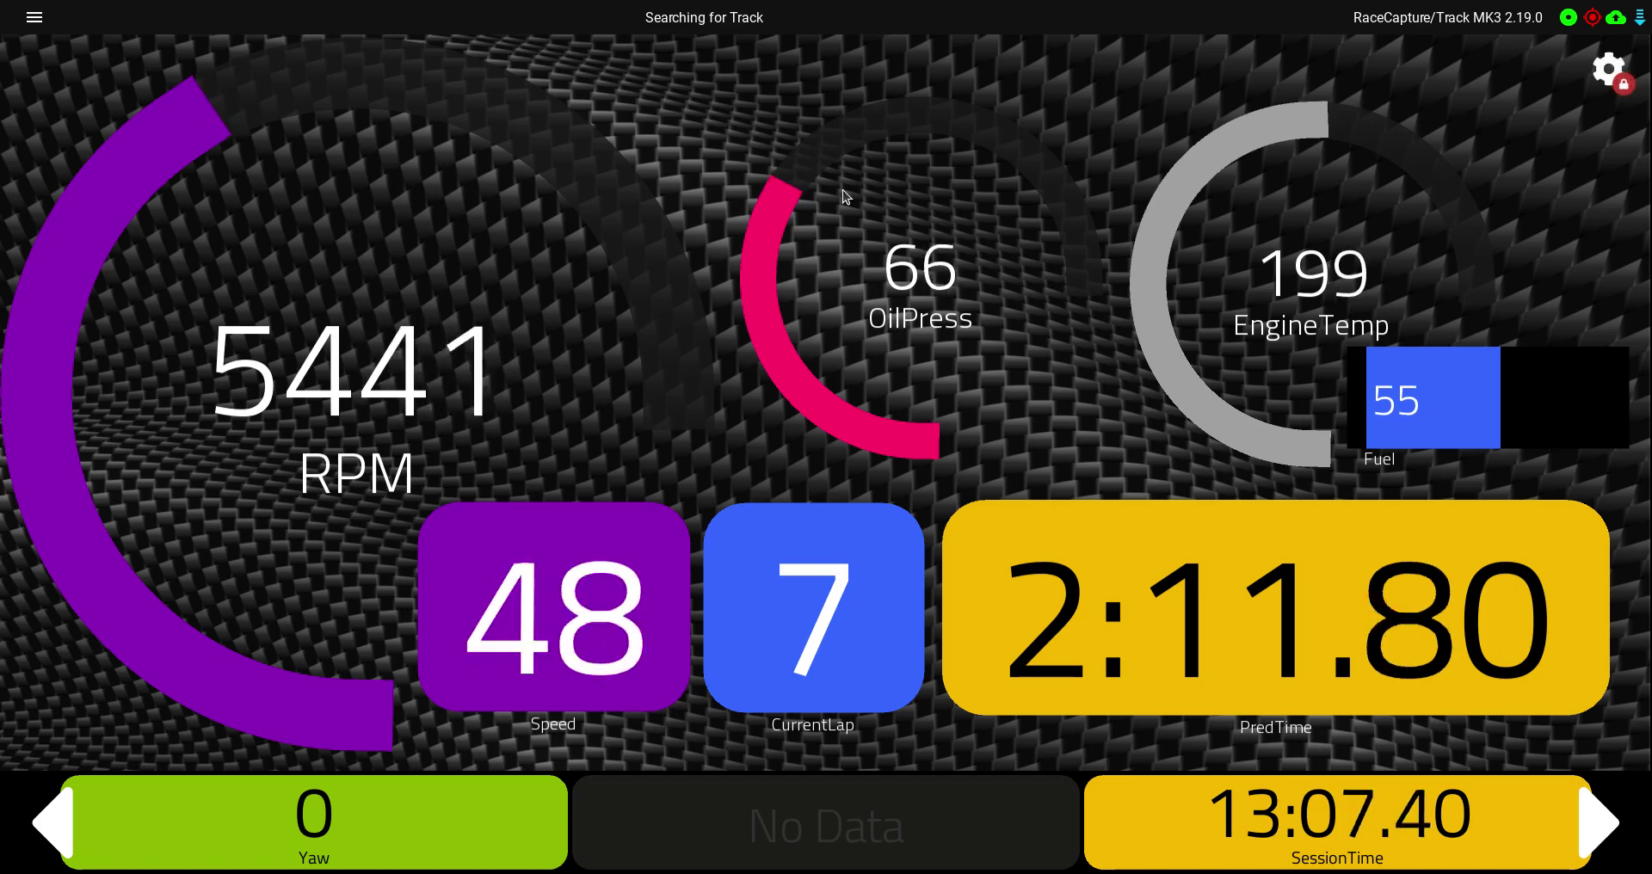
pyautogui.click(1607, 74)
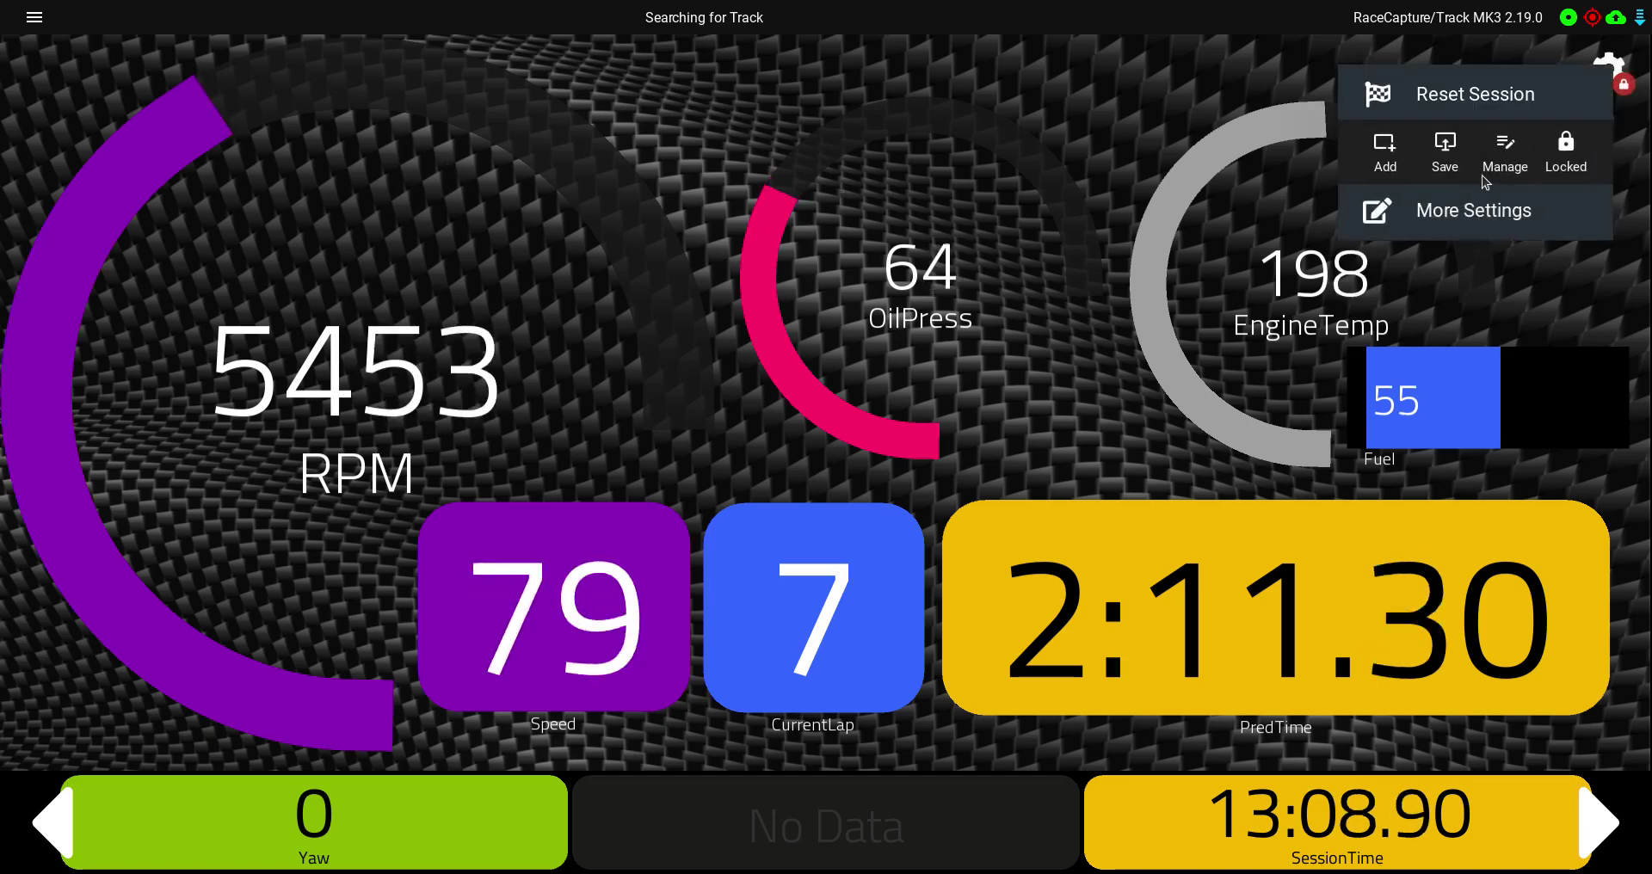
pyautogui.click(1509, 210)
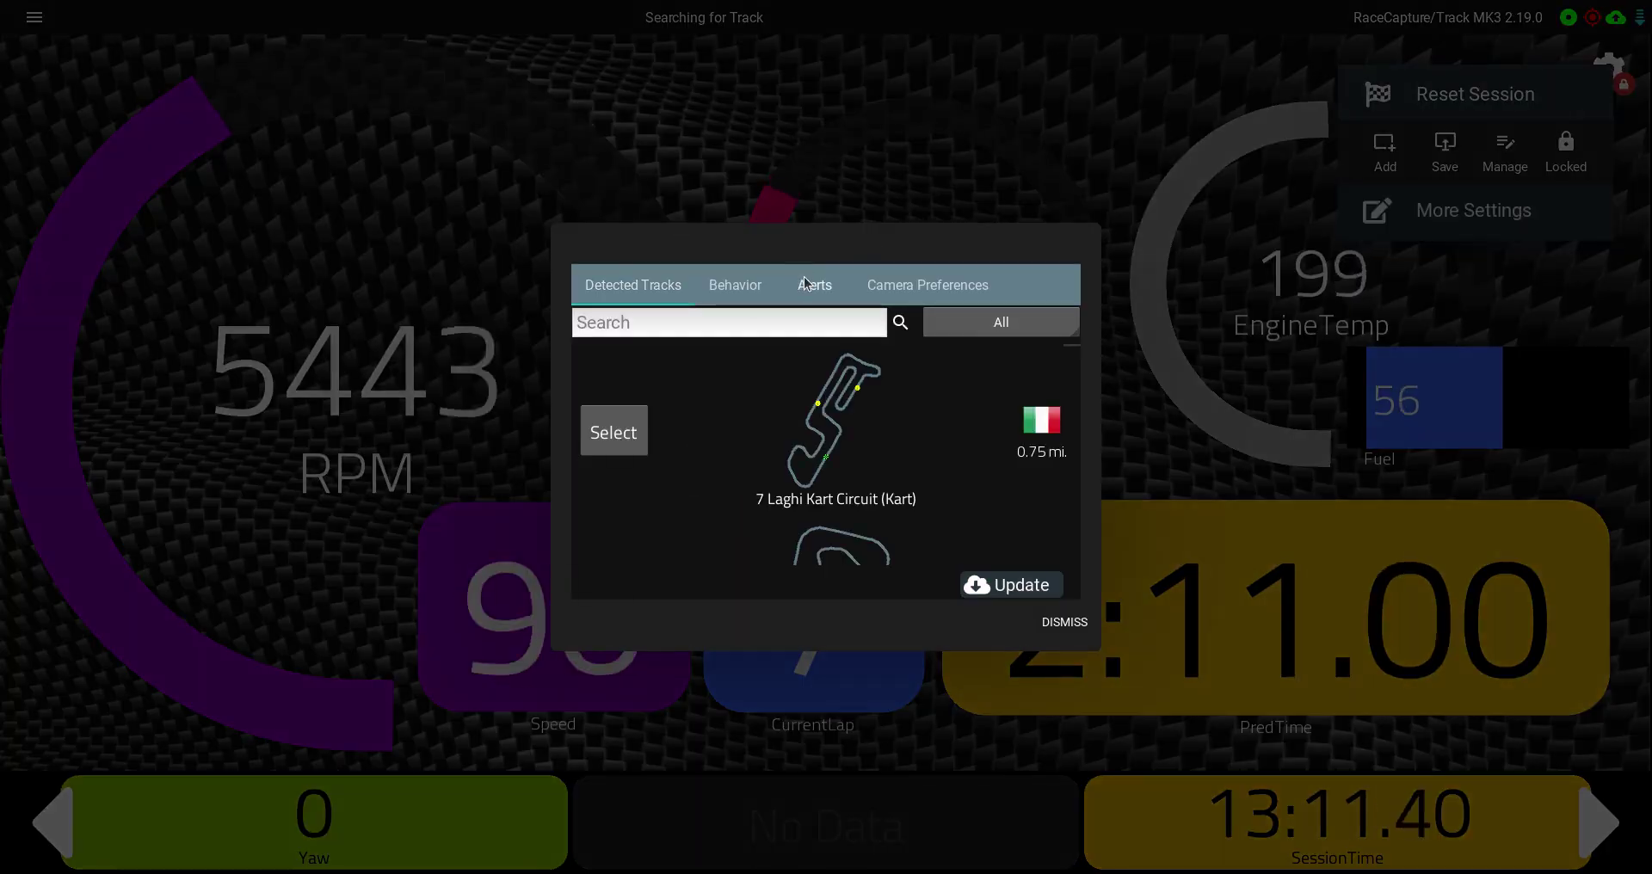
pyautogui.click(809, 284)
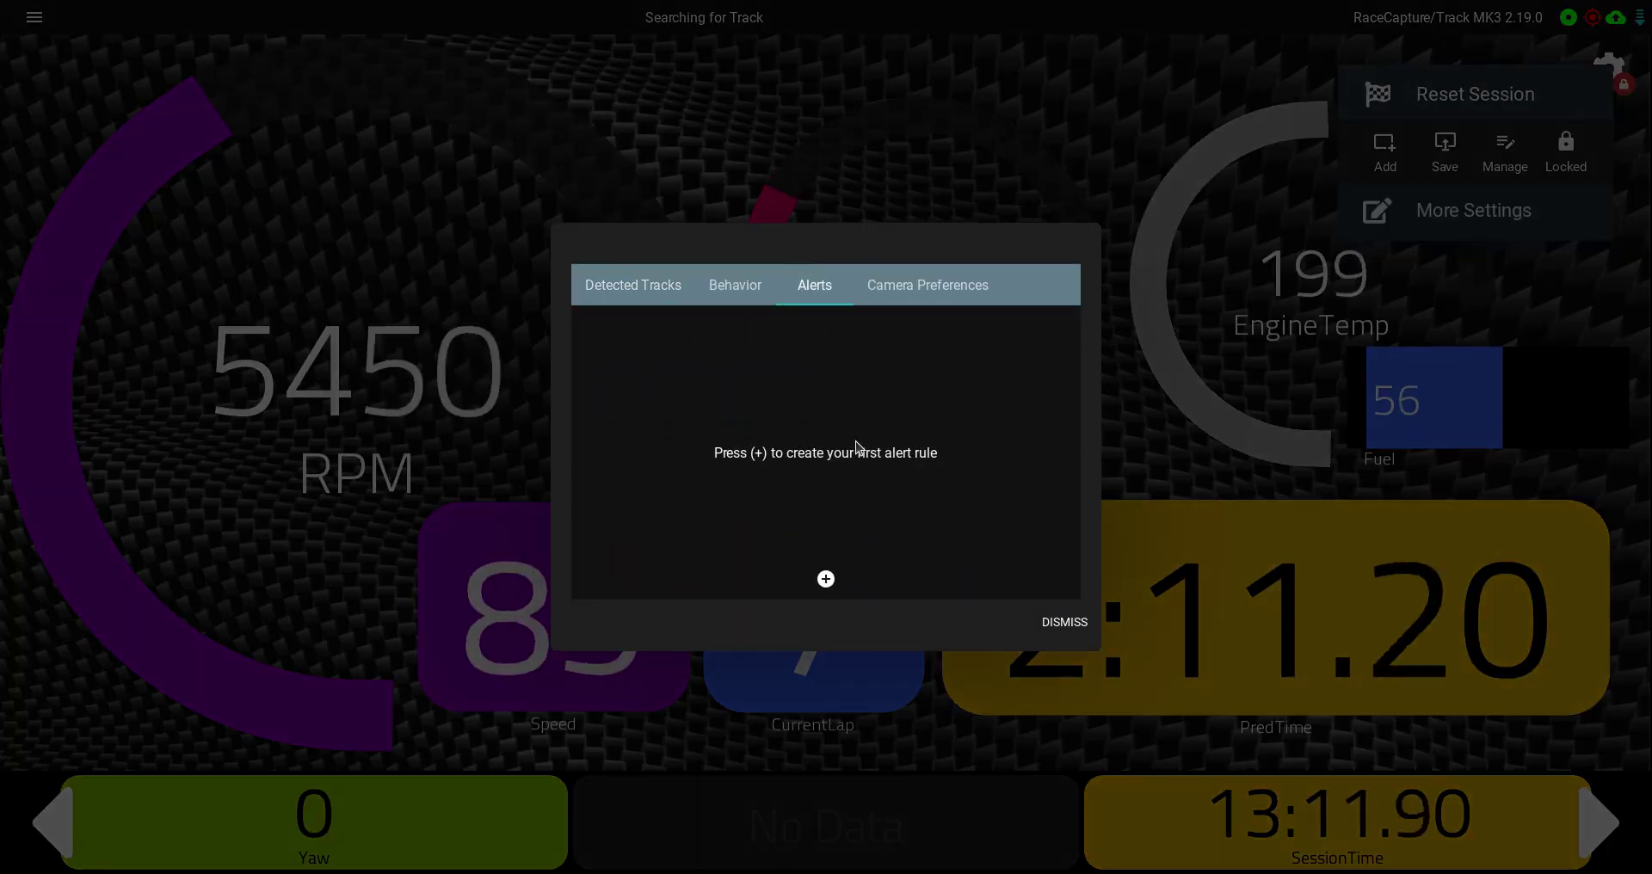
pyautogui.click(825, 579)
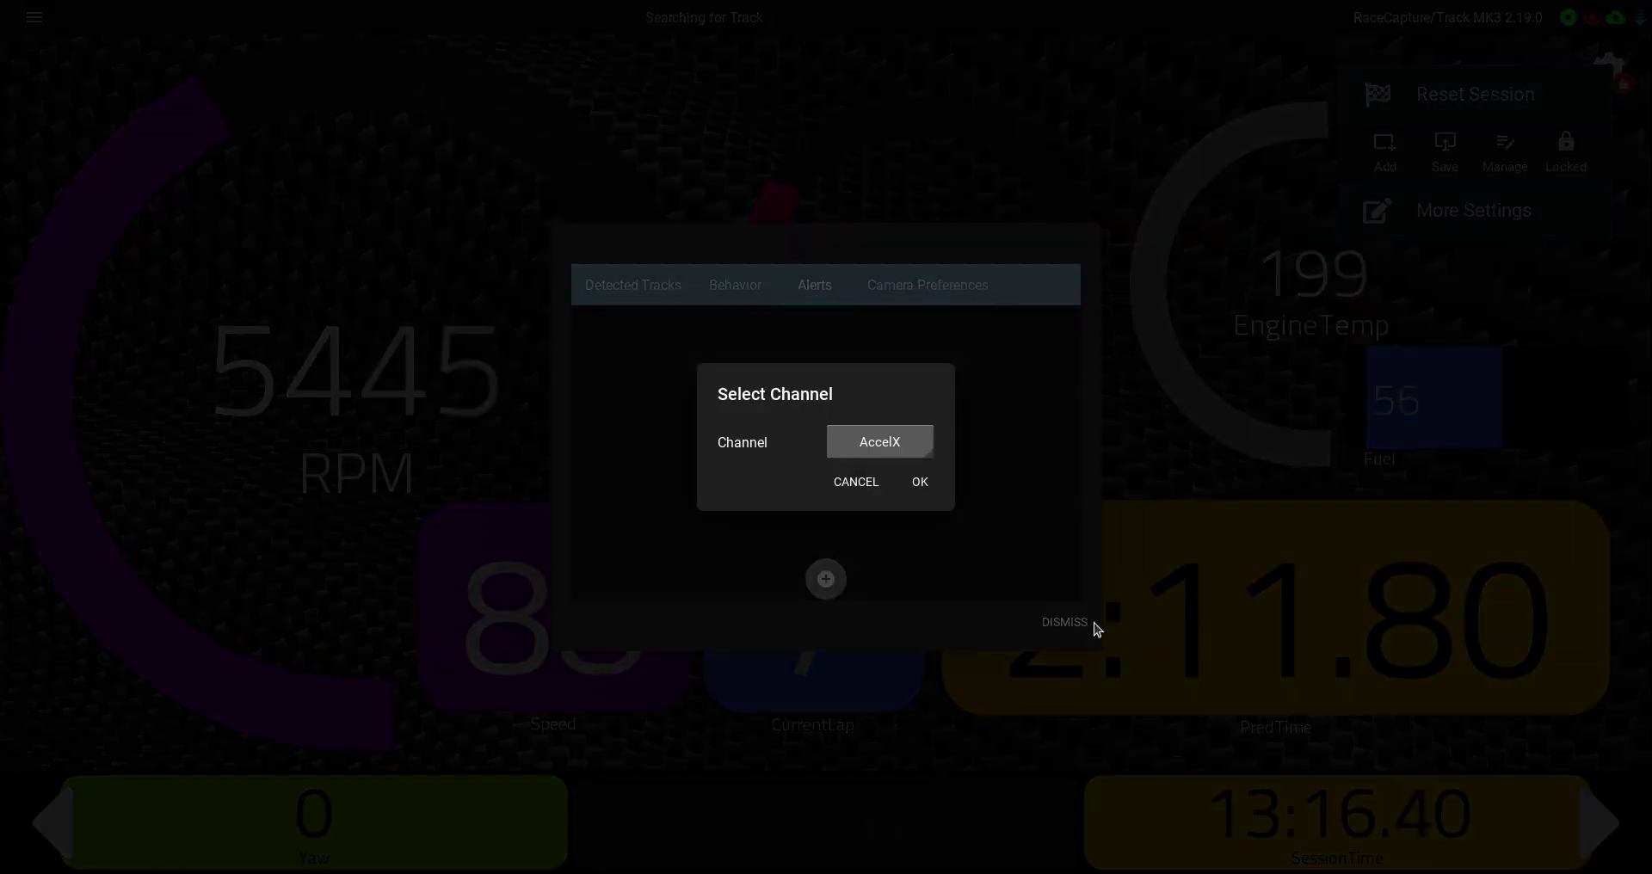
pyautogui.click(917, 441)
pyautogui.scroll(-10, 912, 280)
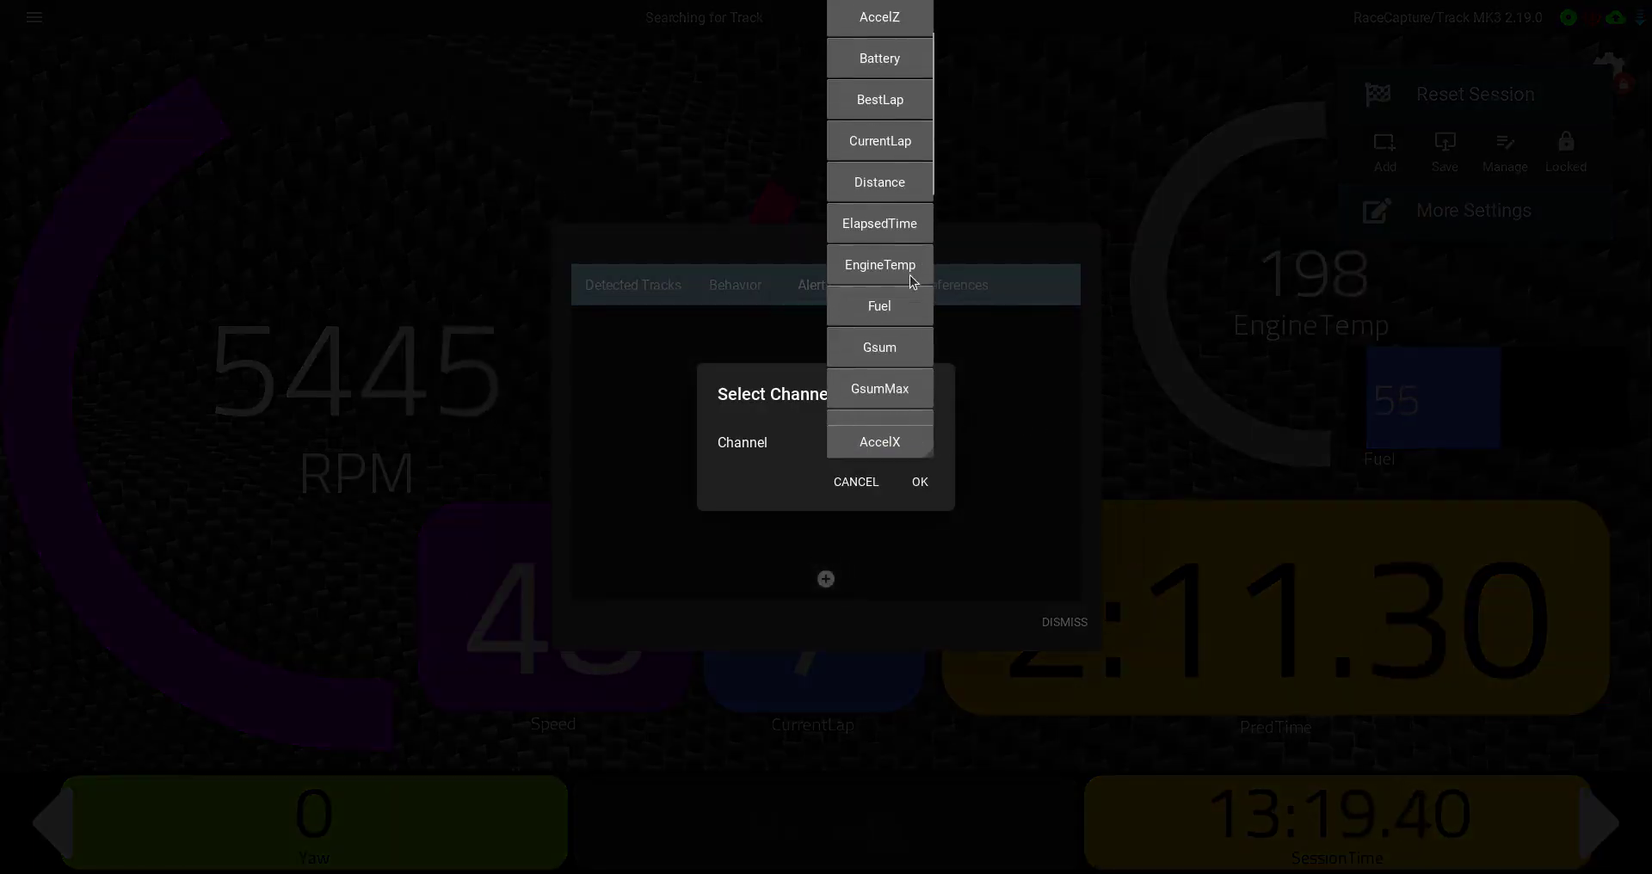
pyautogui.scroll(-1, 905, 282)
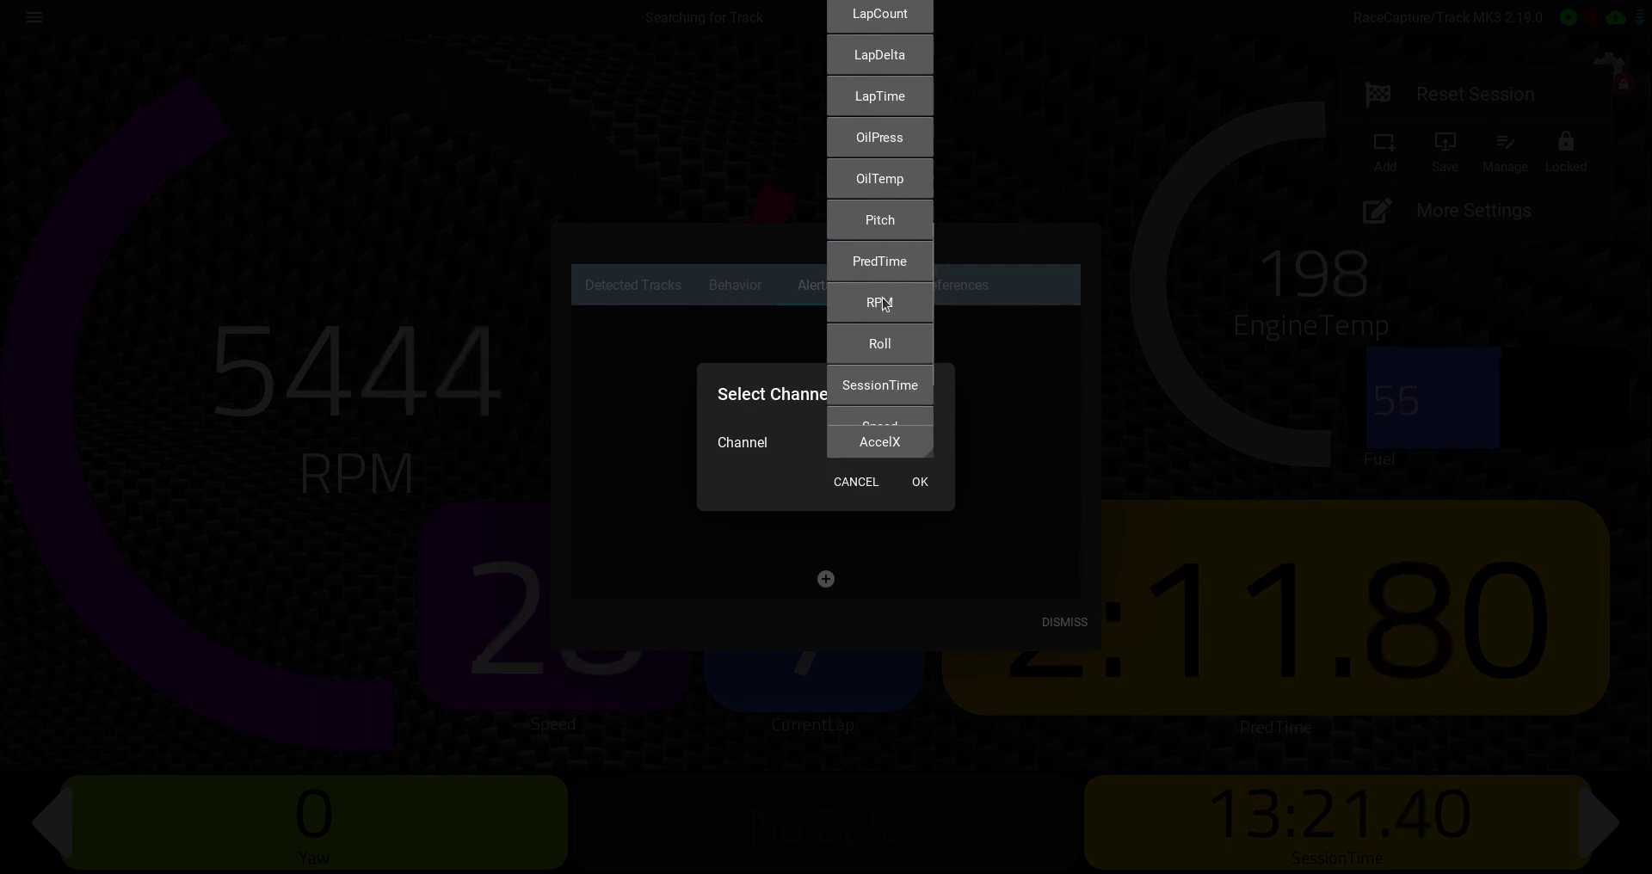
pyautogui.click(894, 311)
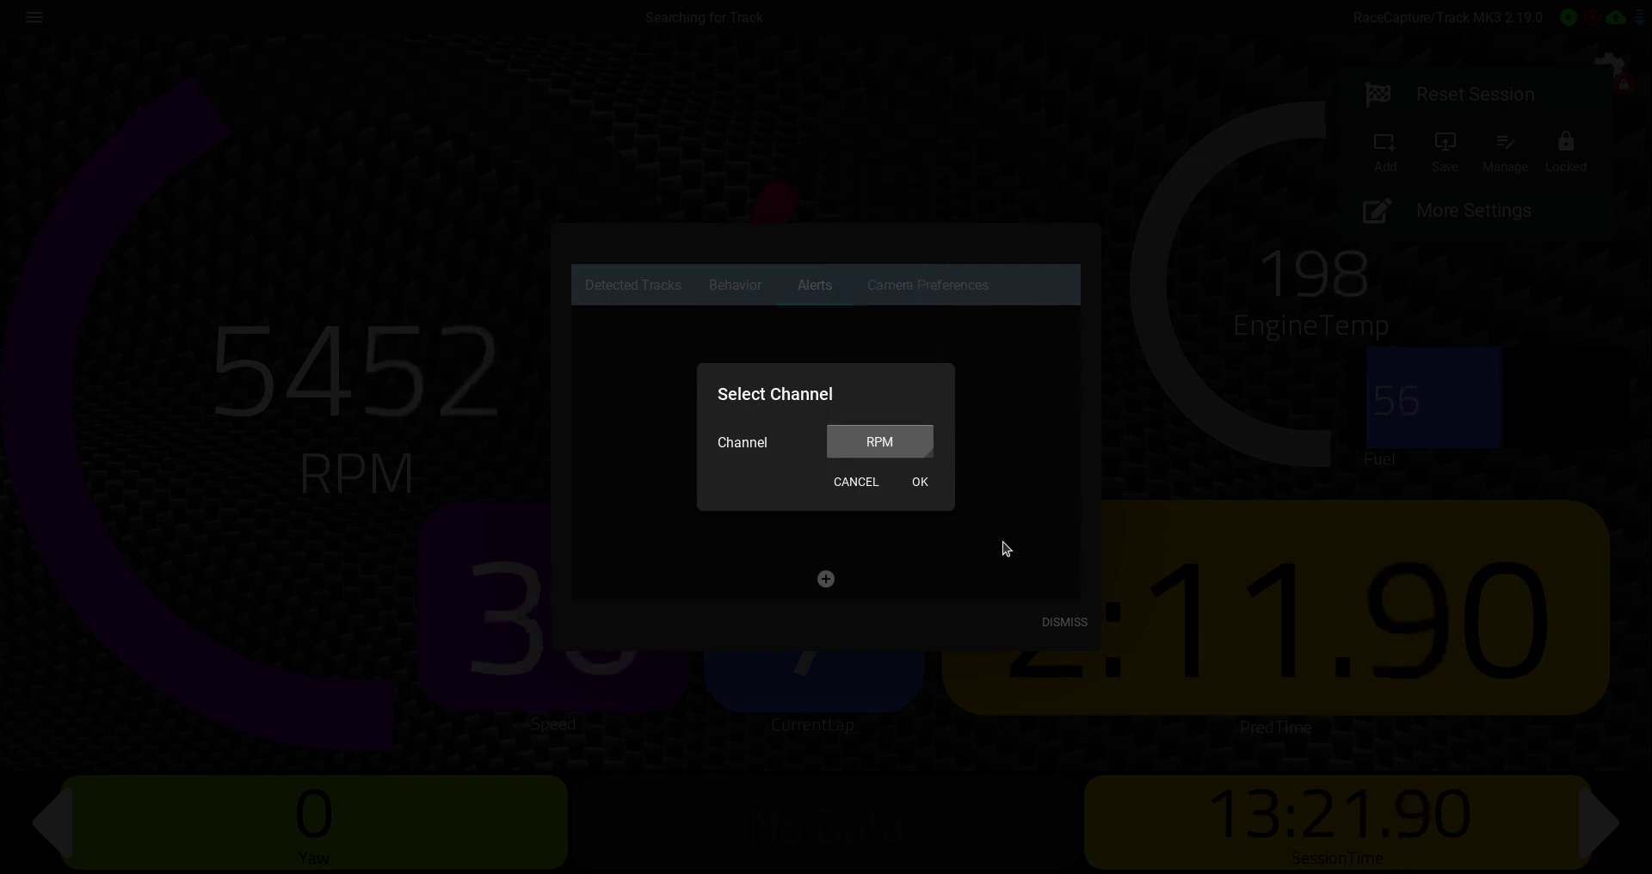
pyautogui.click(921, 483)
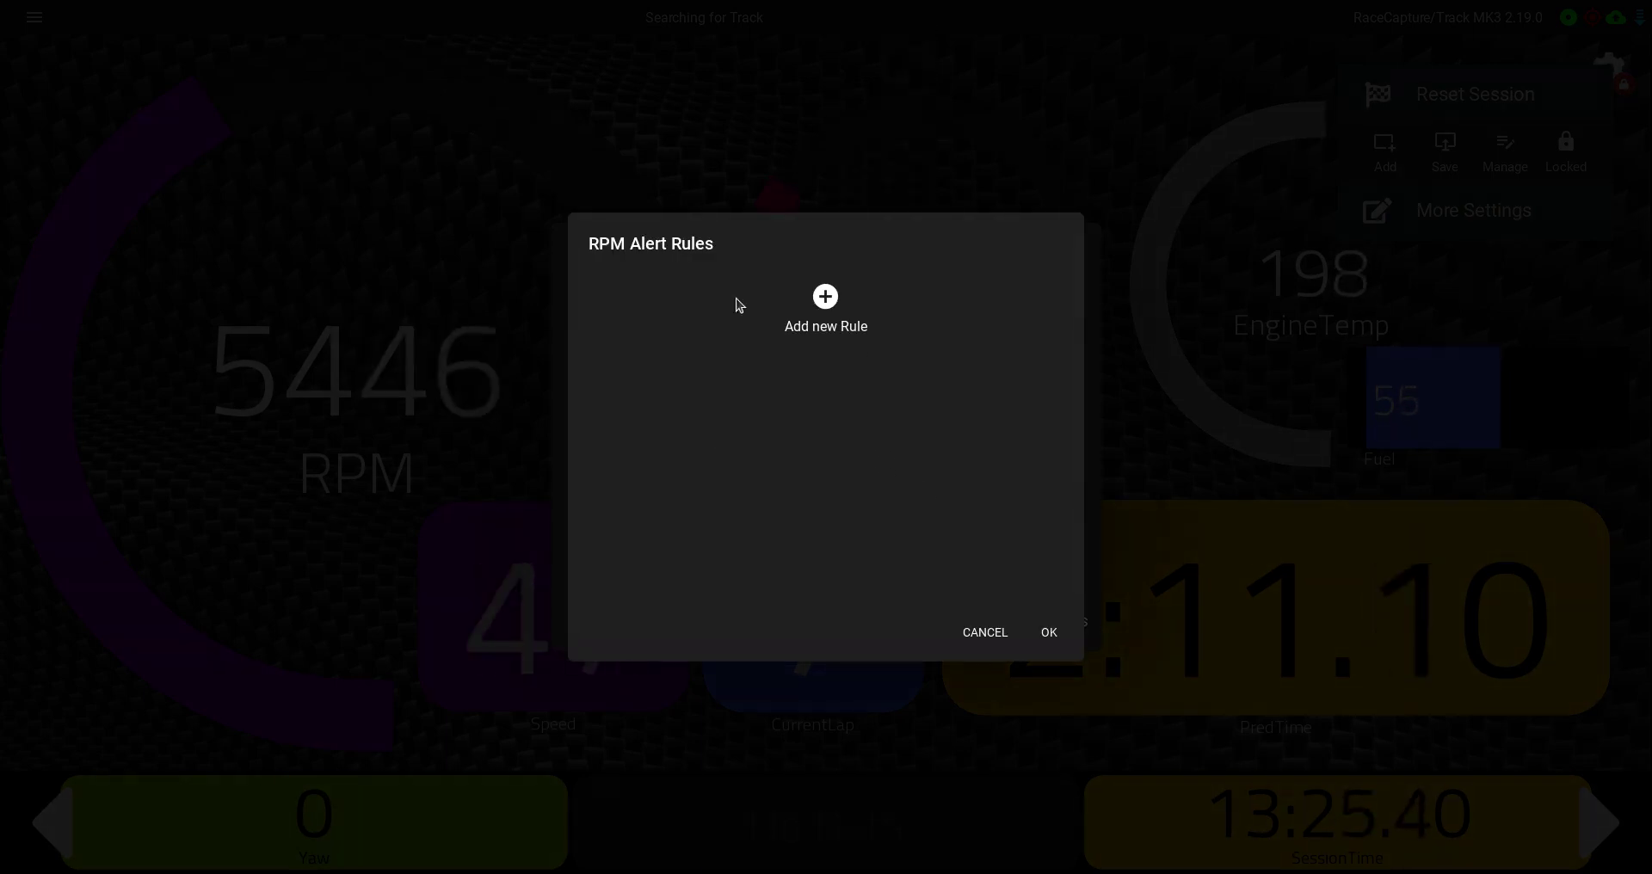
# - Add an RPM alert rule with an active range of 6000 and up
pyautogui.click(825, 297)
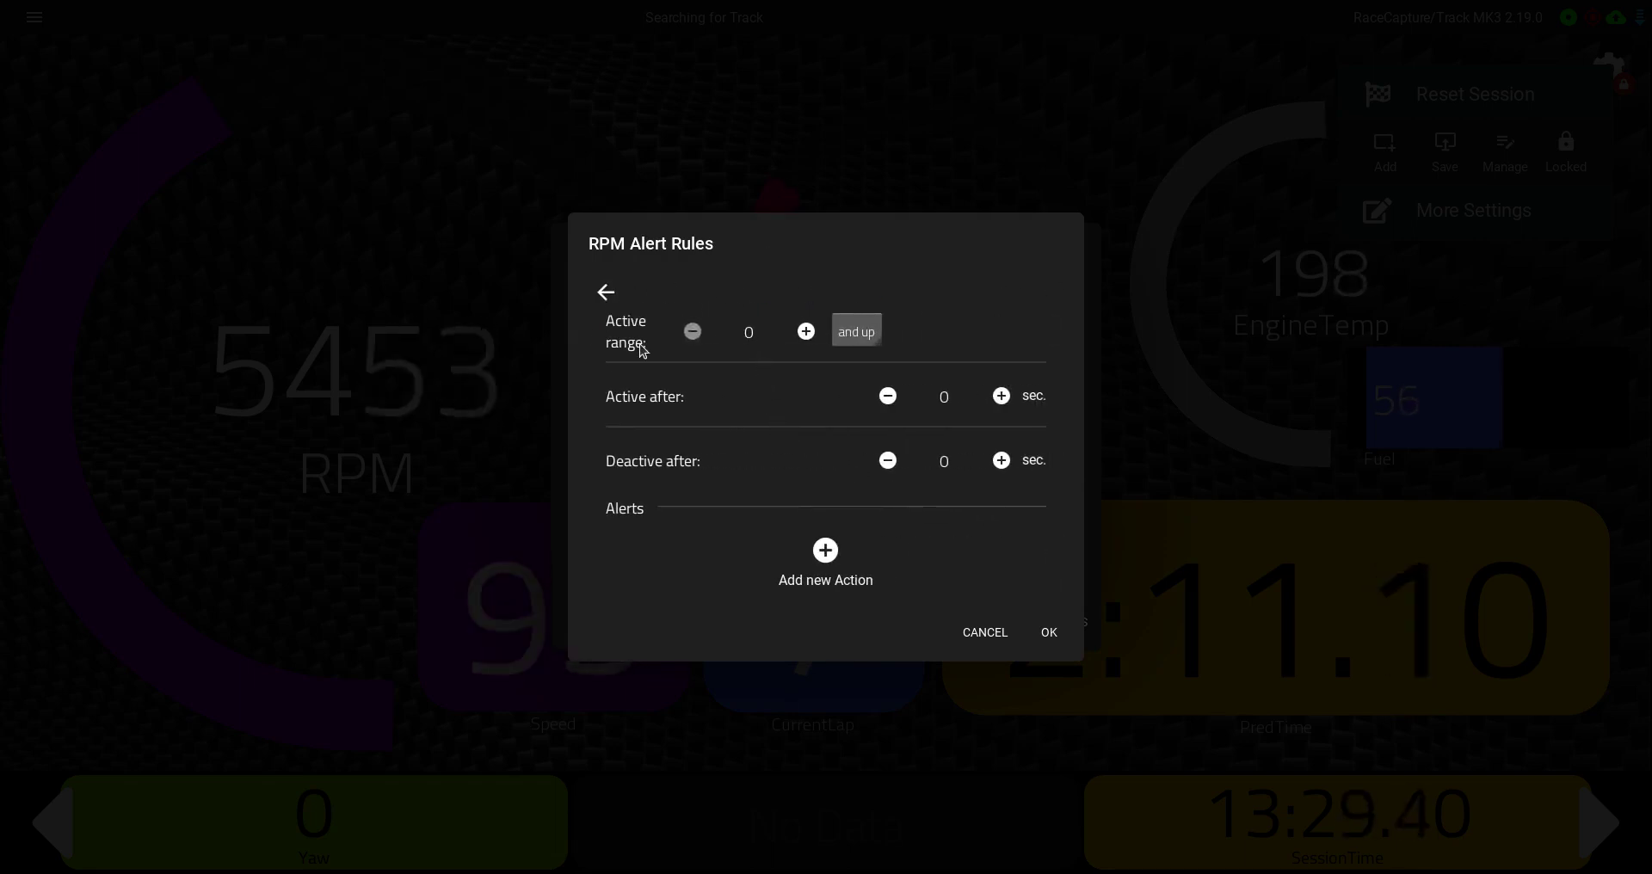
pyautogui.click(750, 335)
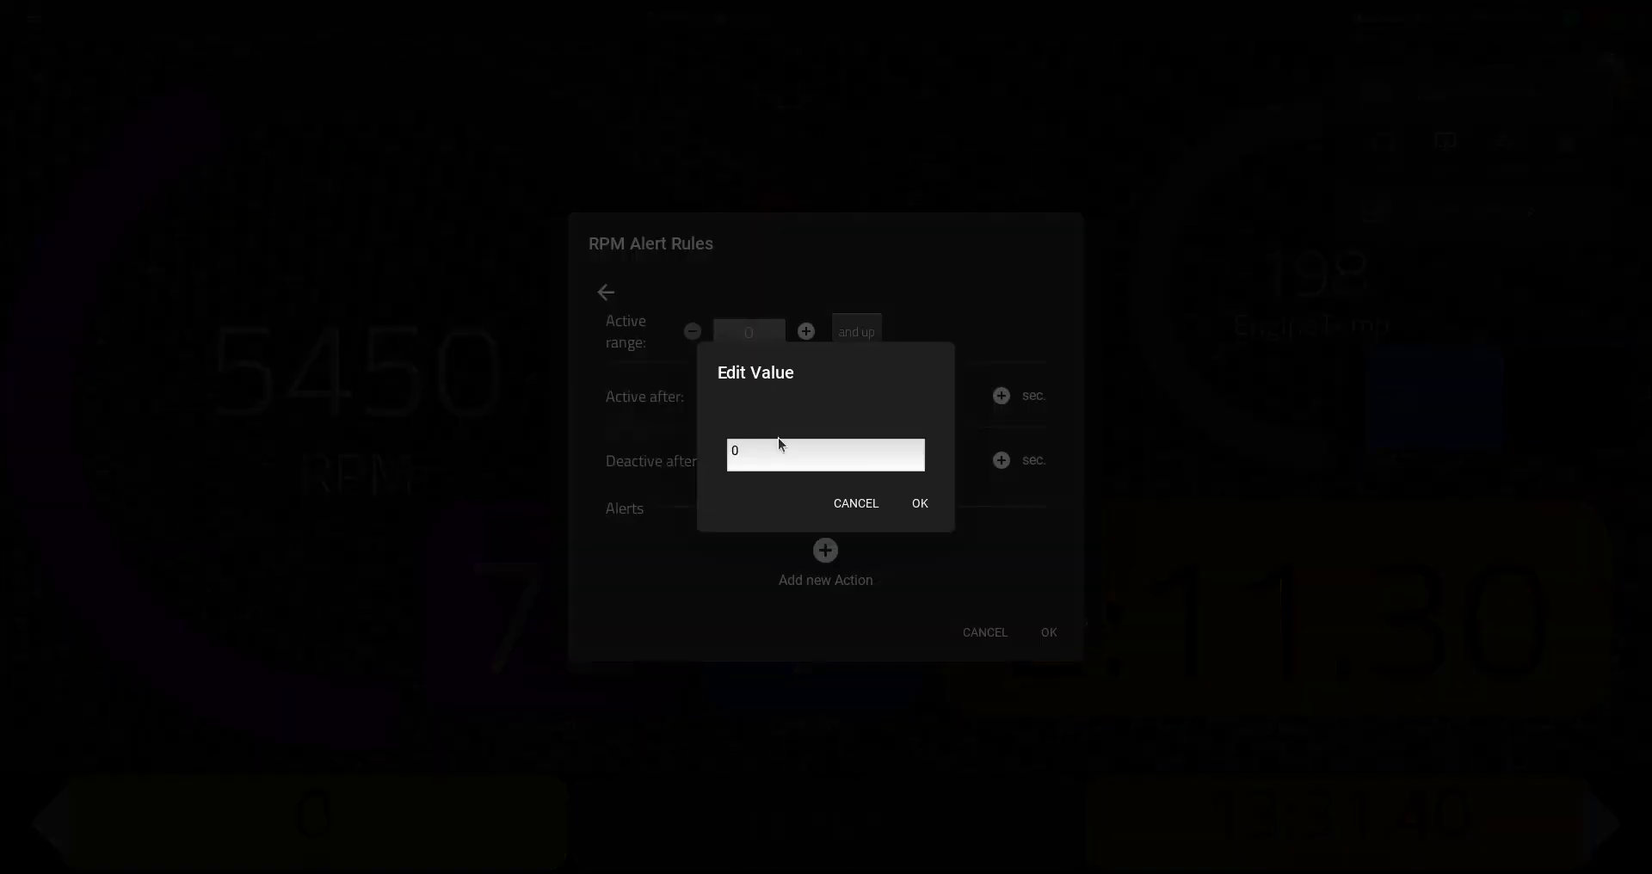
pyautogui.click(802, 463)
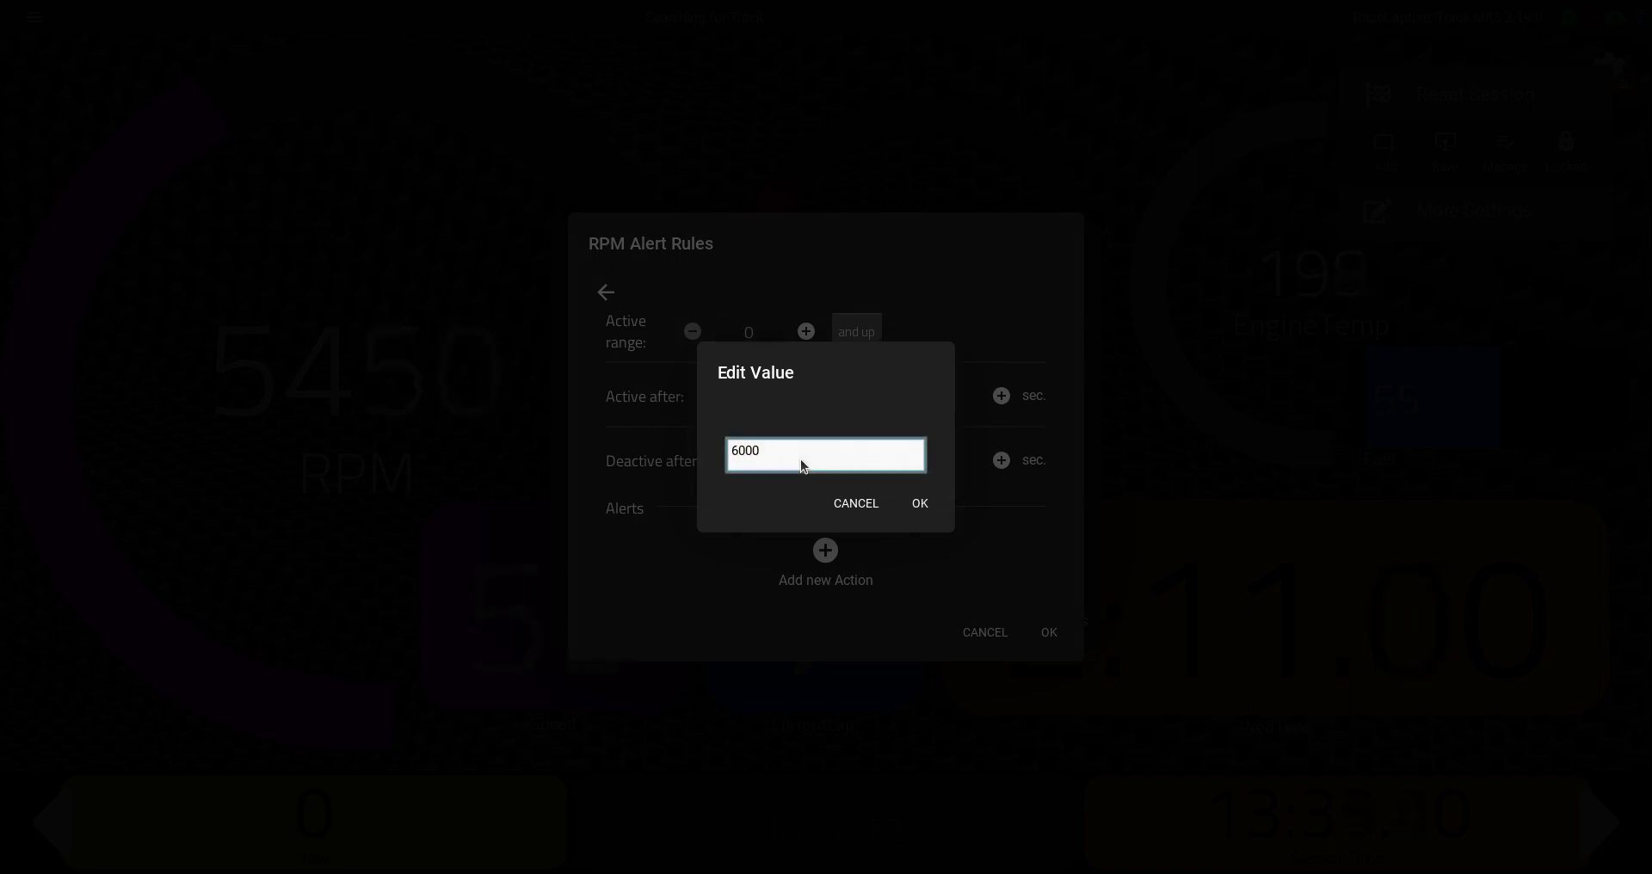
pyautogui.click(919, 506)
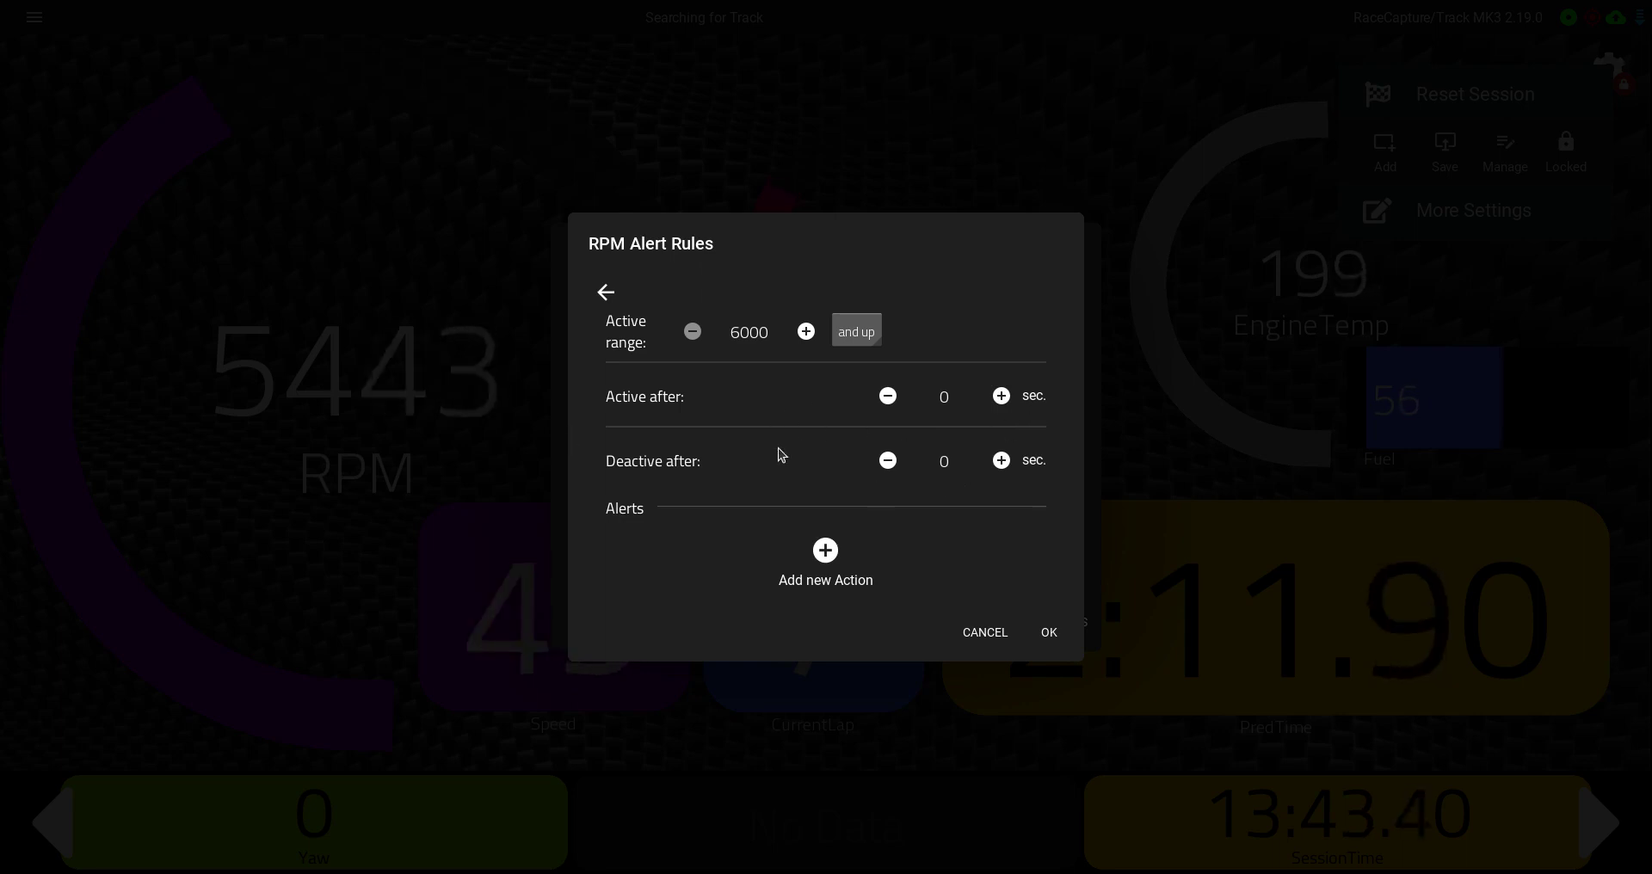
# - Give the RPM rule a Set Gauge Color action in red (255, 0, 0) and save the alert
pyautogui.click(826, 552)
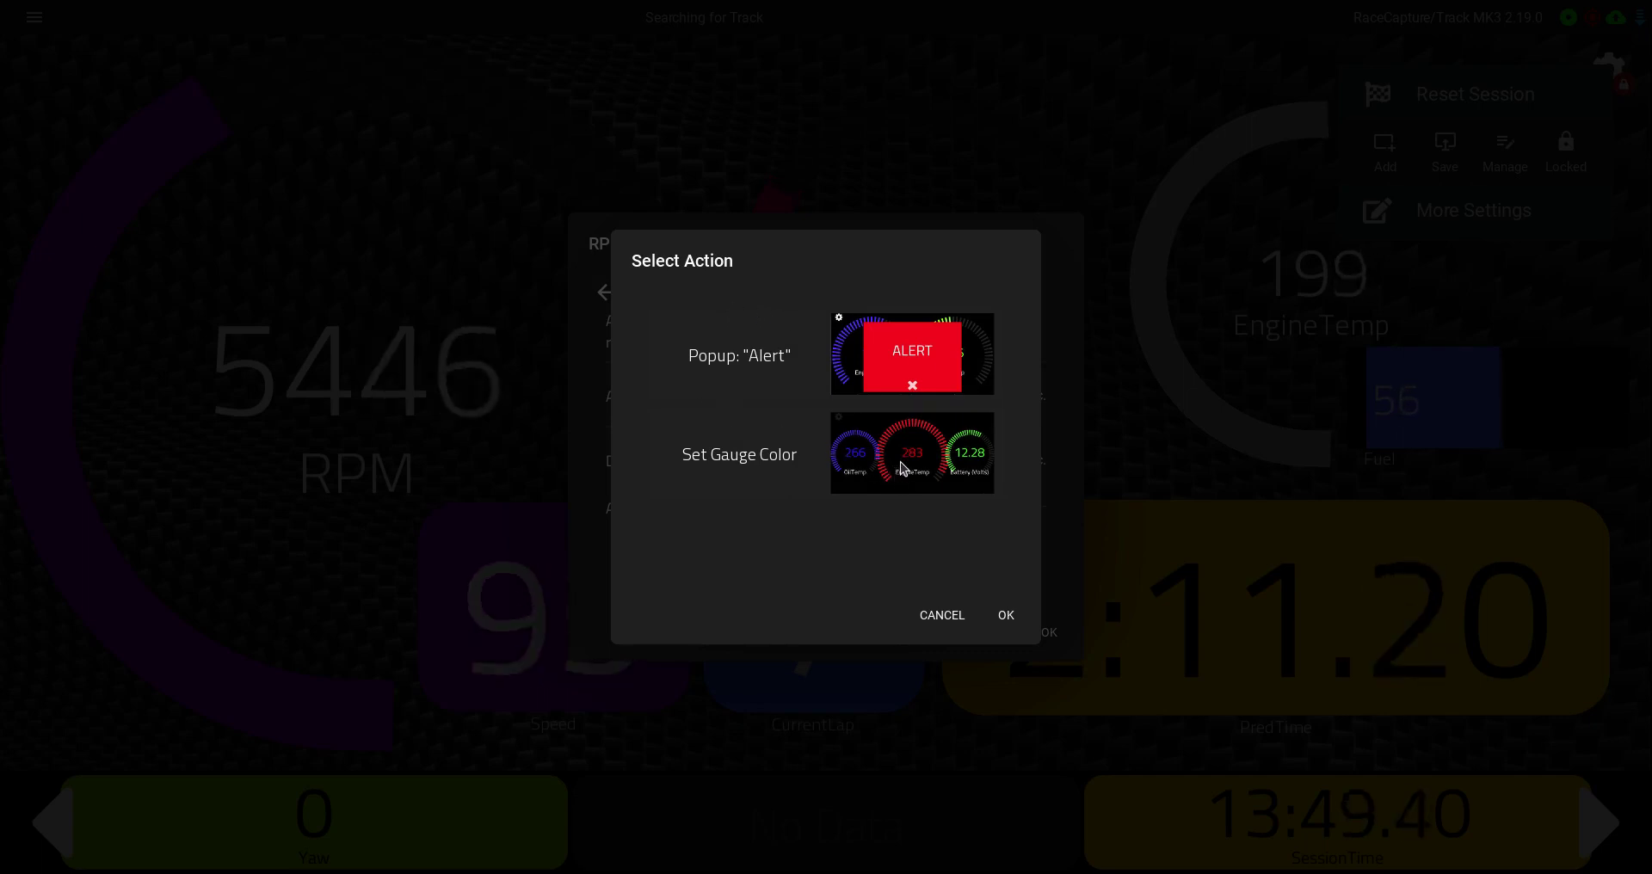
pyautogui.click(902, 467)
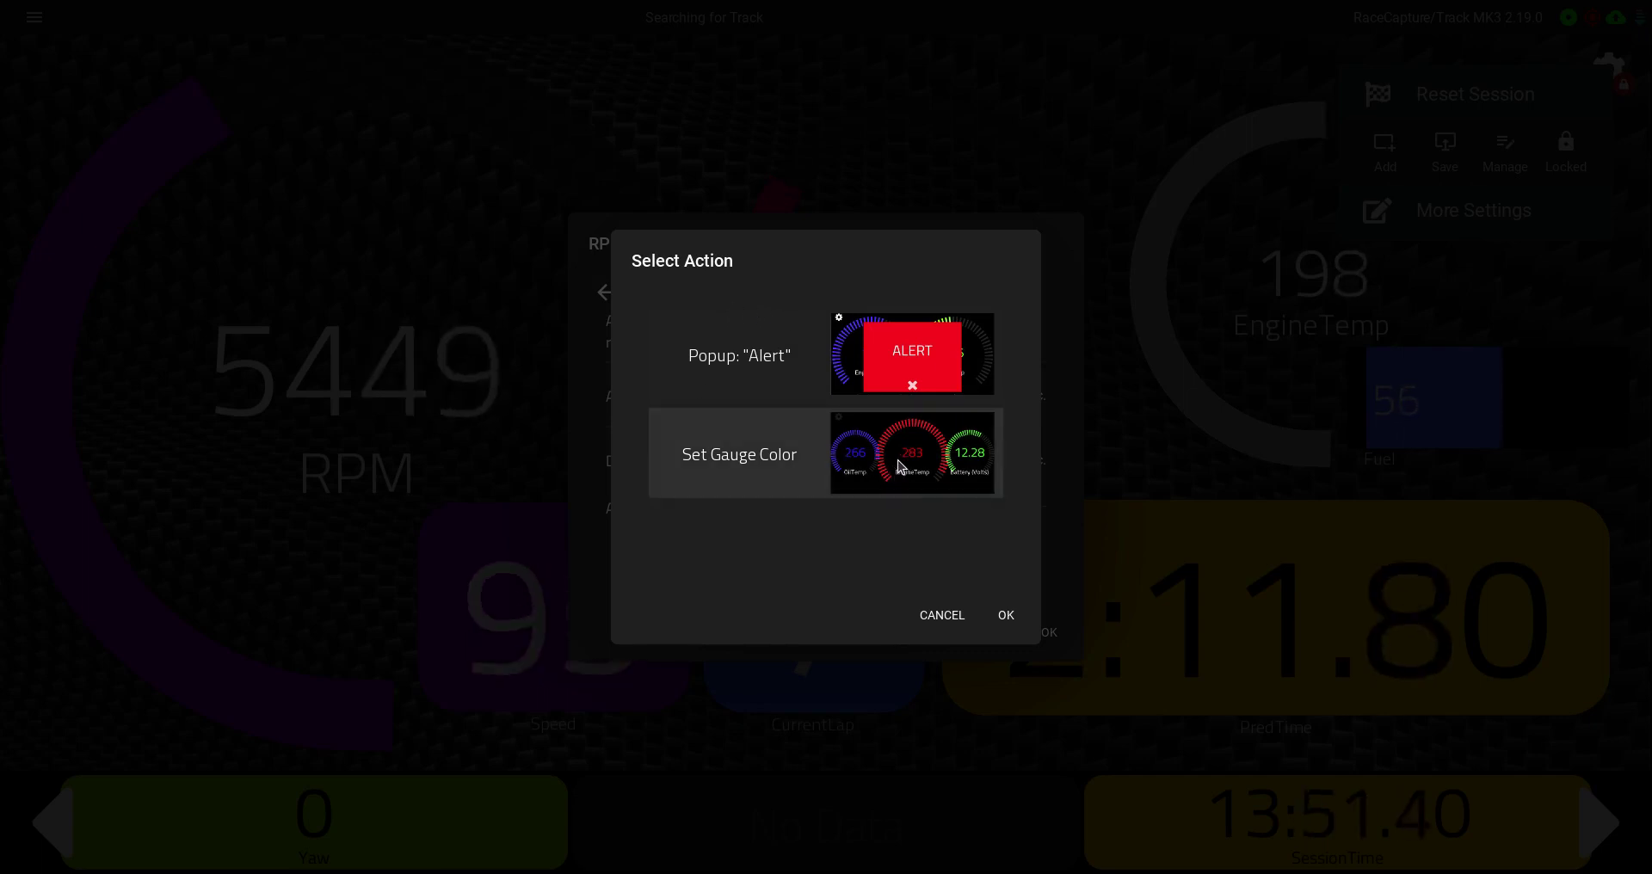
pyautogui.click(1032, 627)
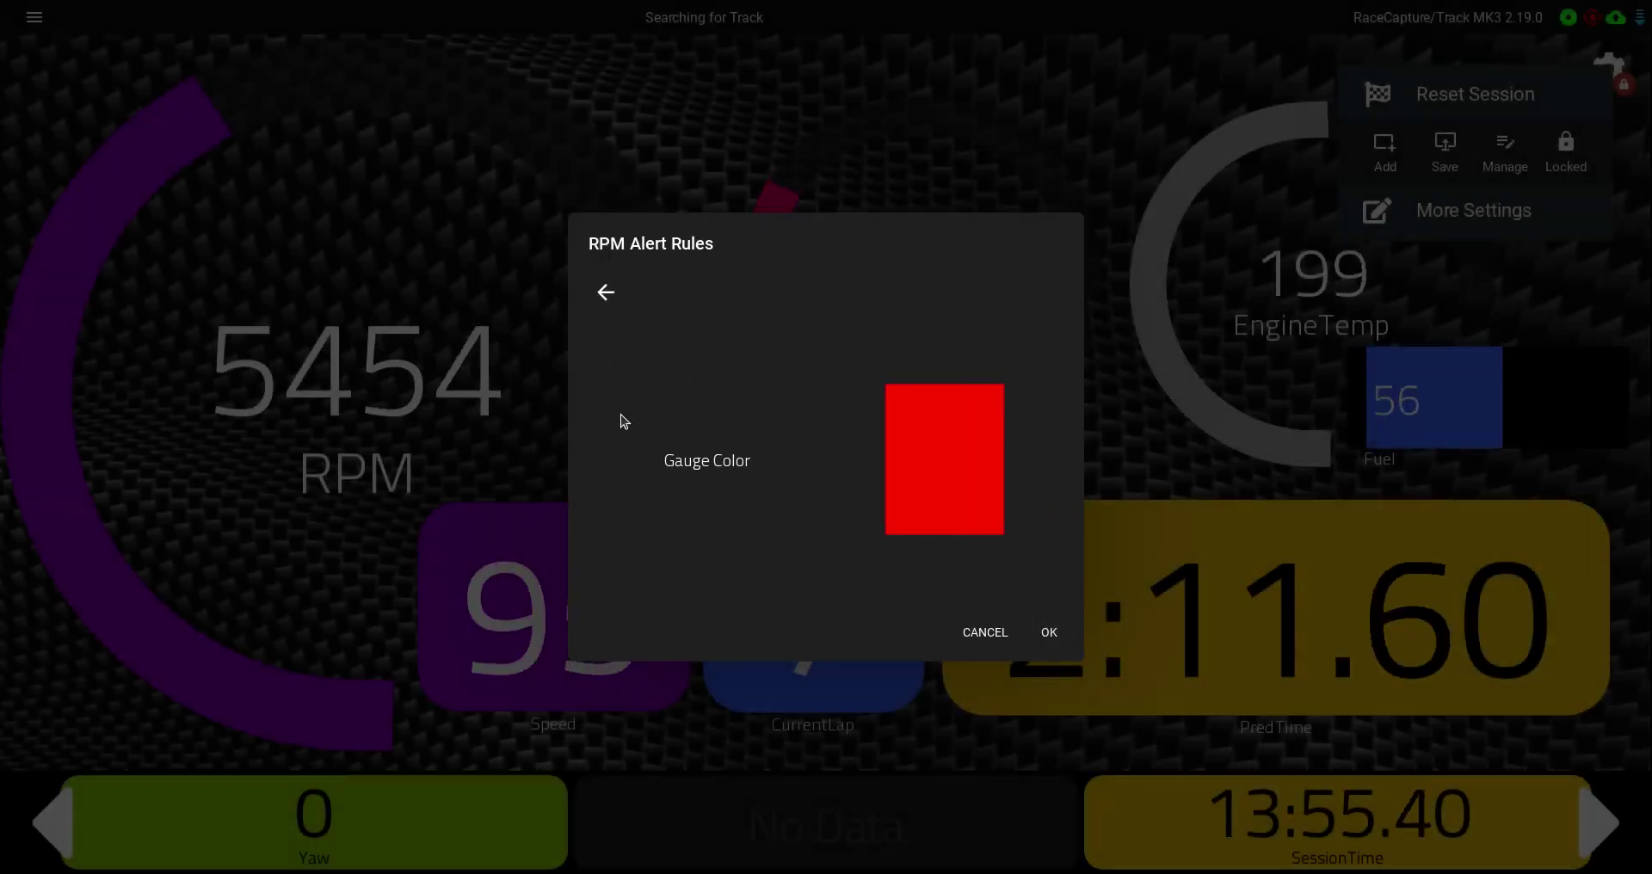
pyautogui.click(929, 461)
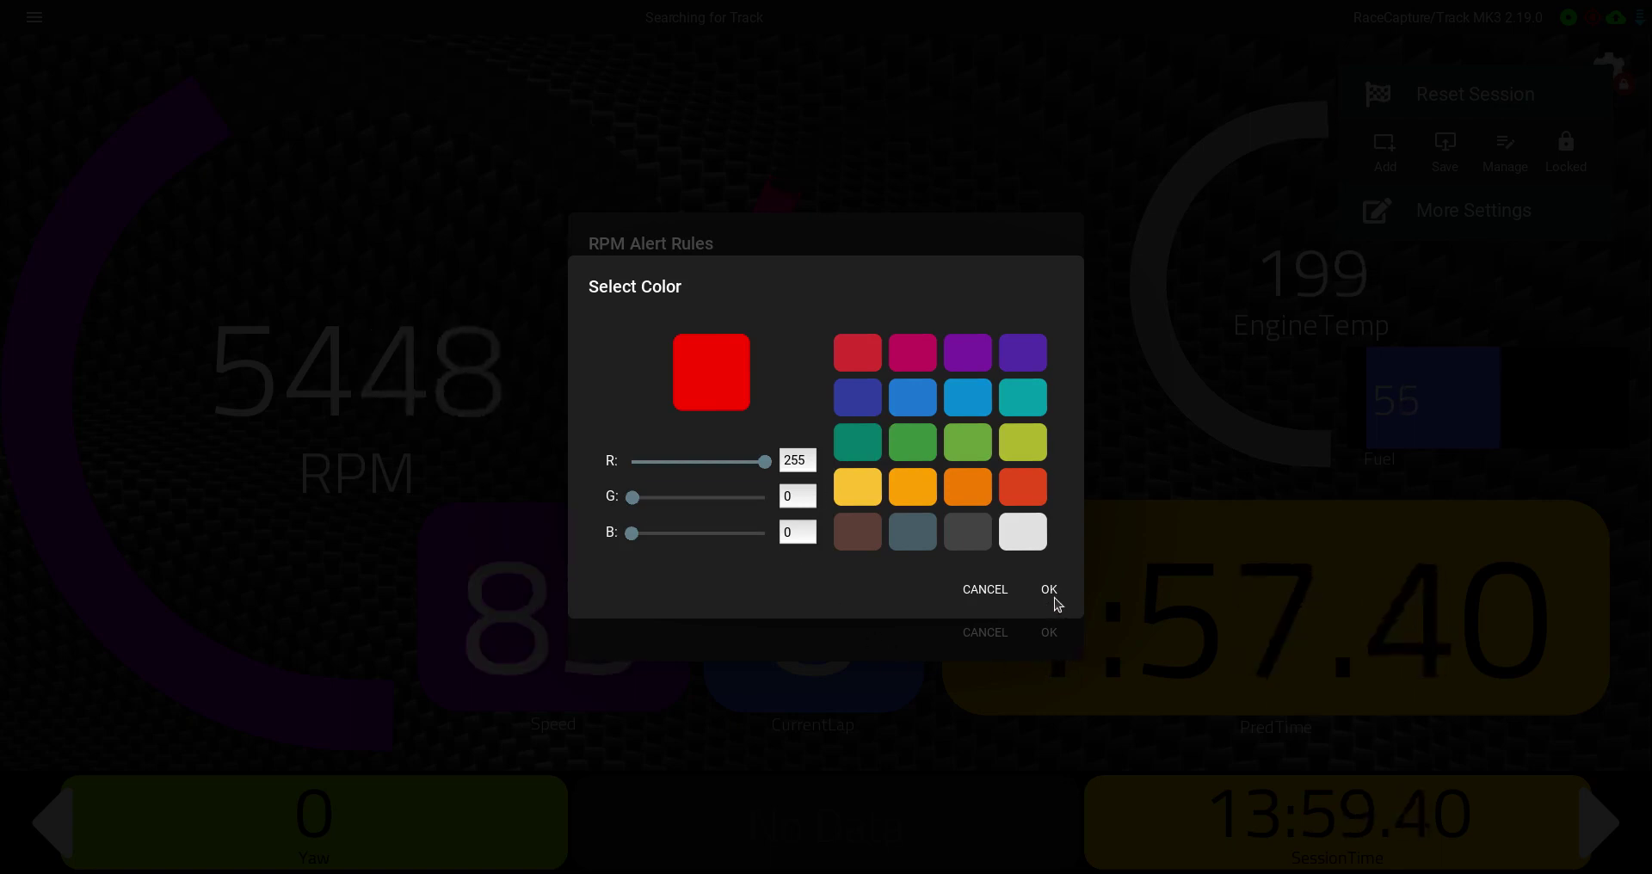
pyautogui.click(720, 645)
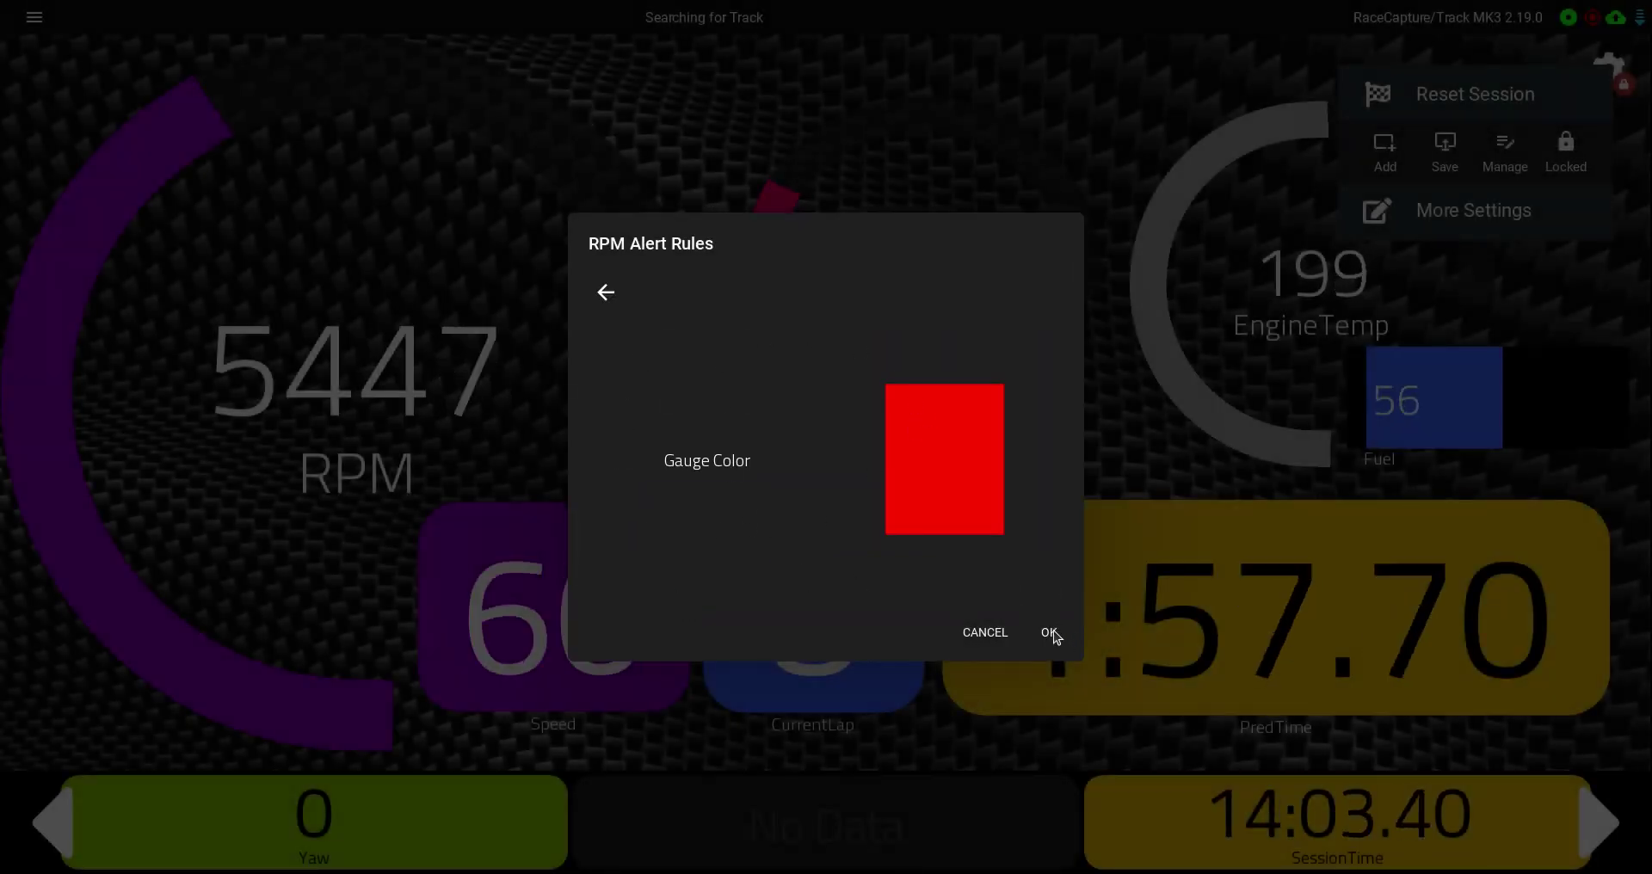
pyautogui.click(1048, 632)
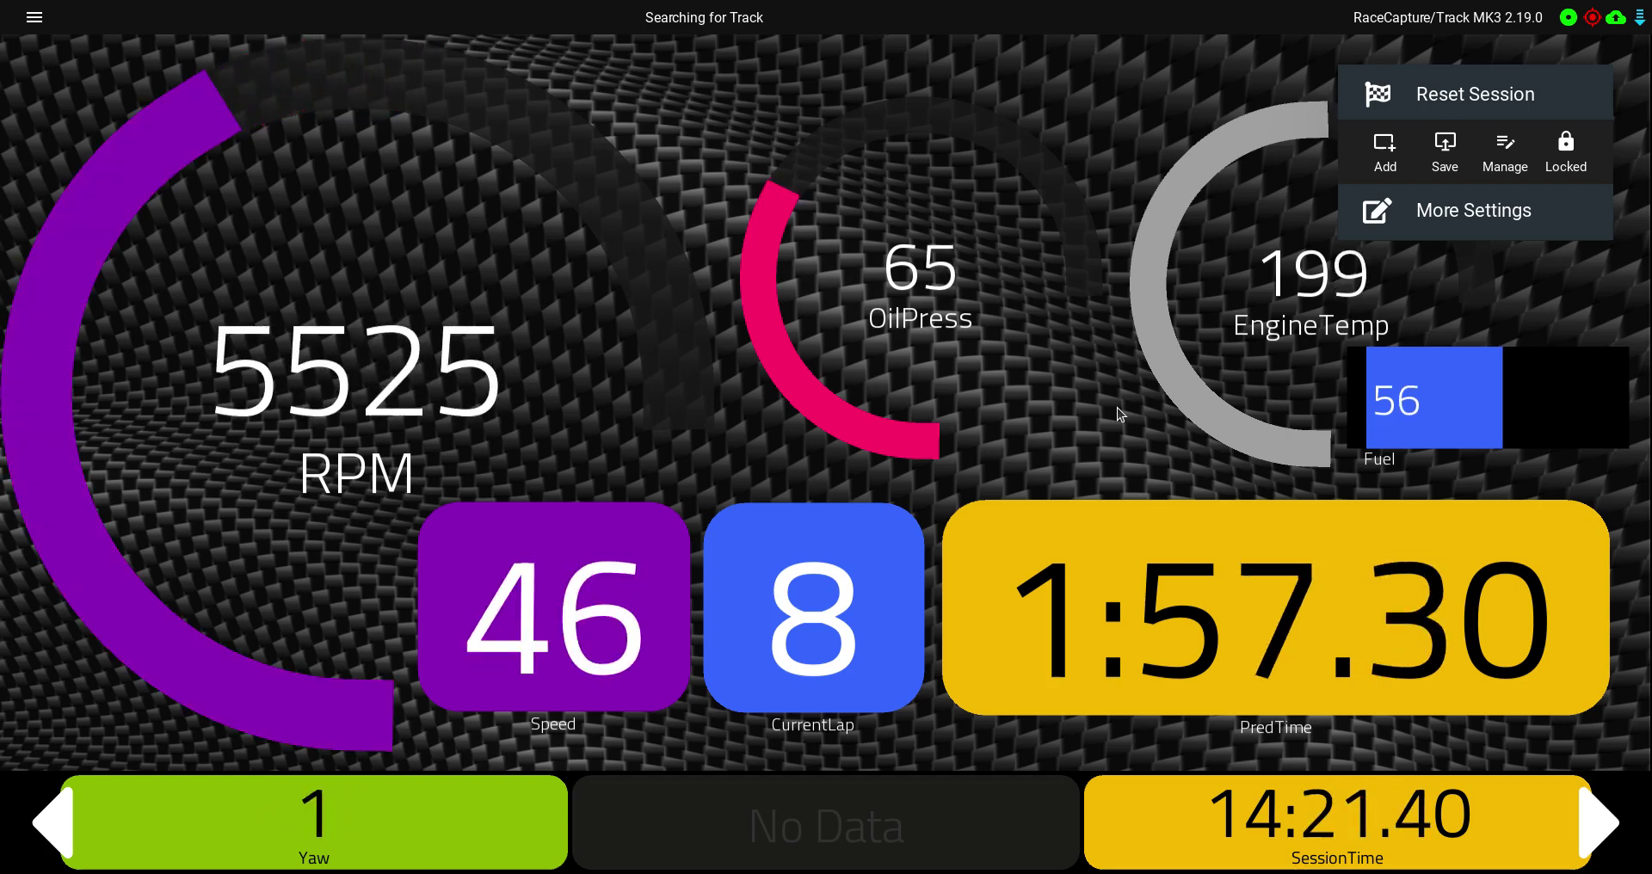
# - Unlock the dashboard layout and assign the RPM channel to the carbon-fiber background bitmap gauge
pyautogui.click(1024, 69)
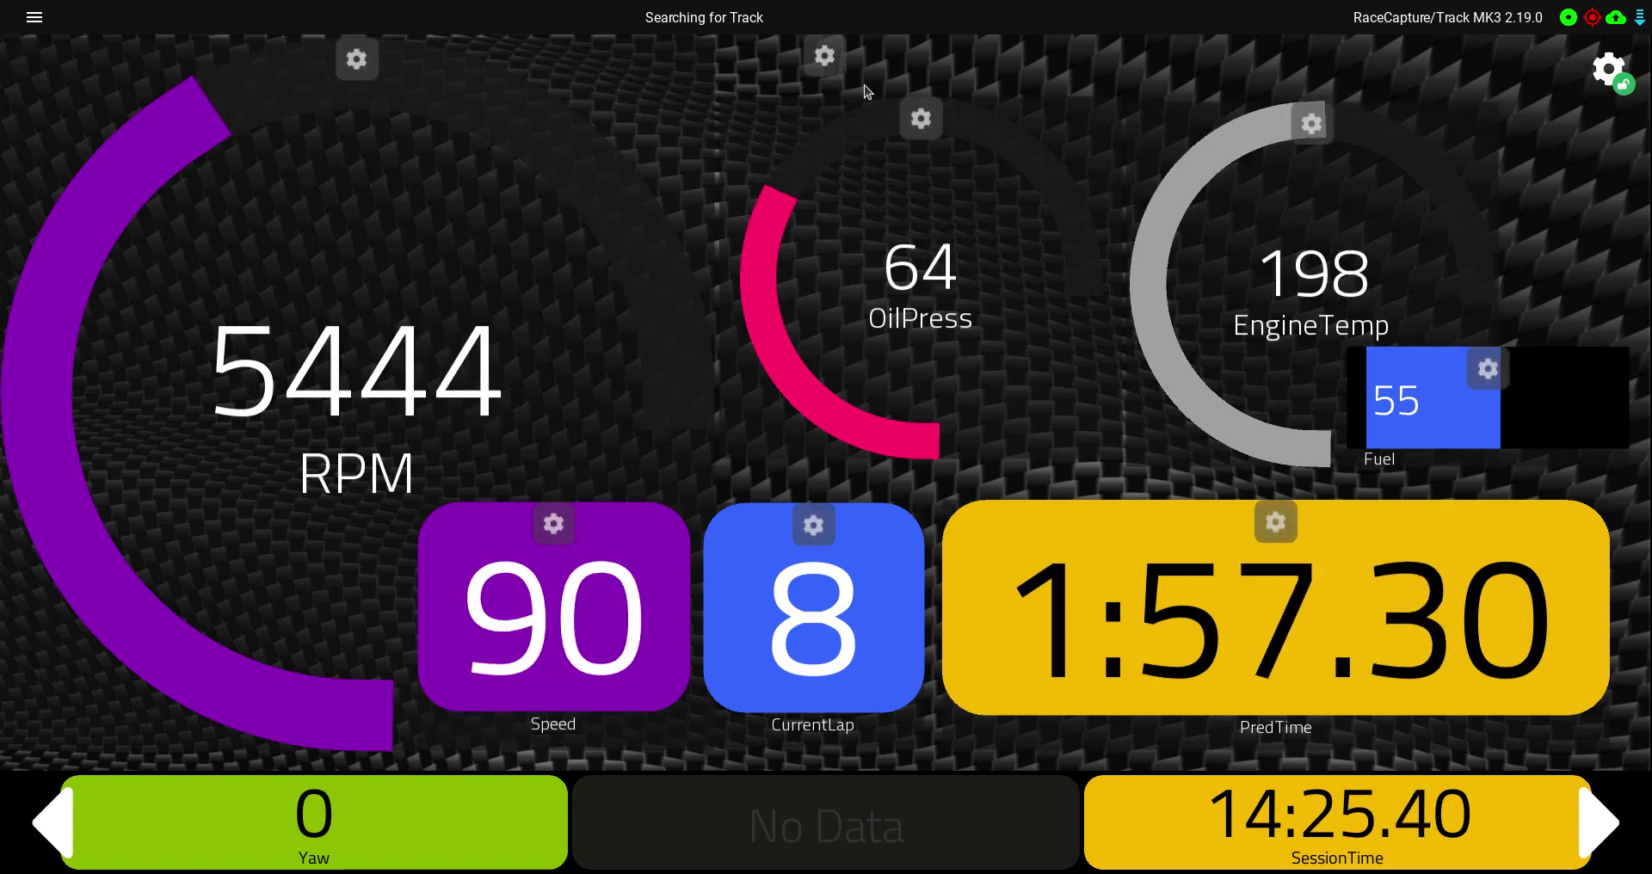
pyautogui.click(826, 58)
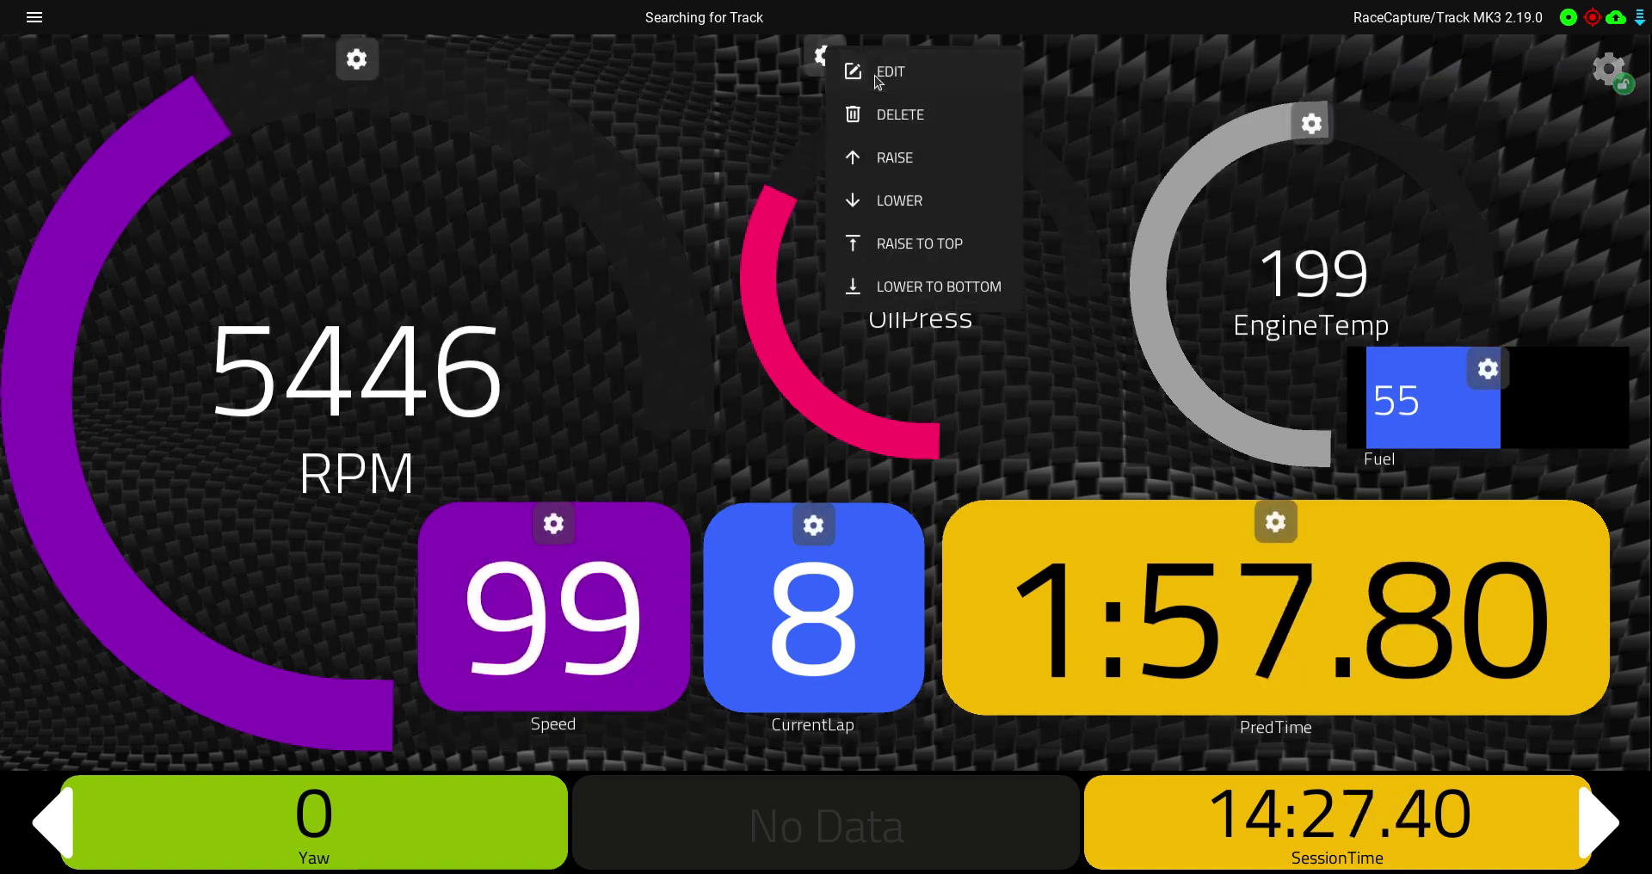
pyautogui.click(874, 75)
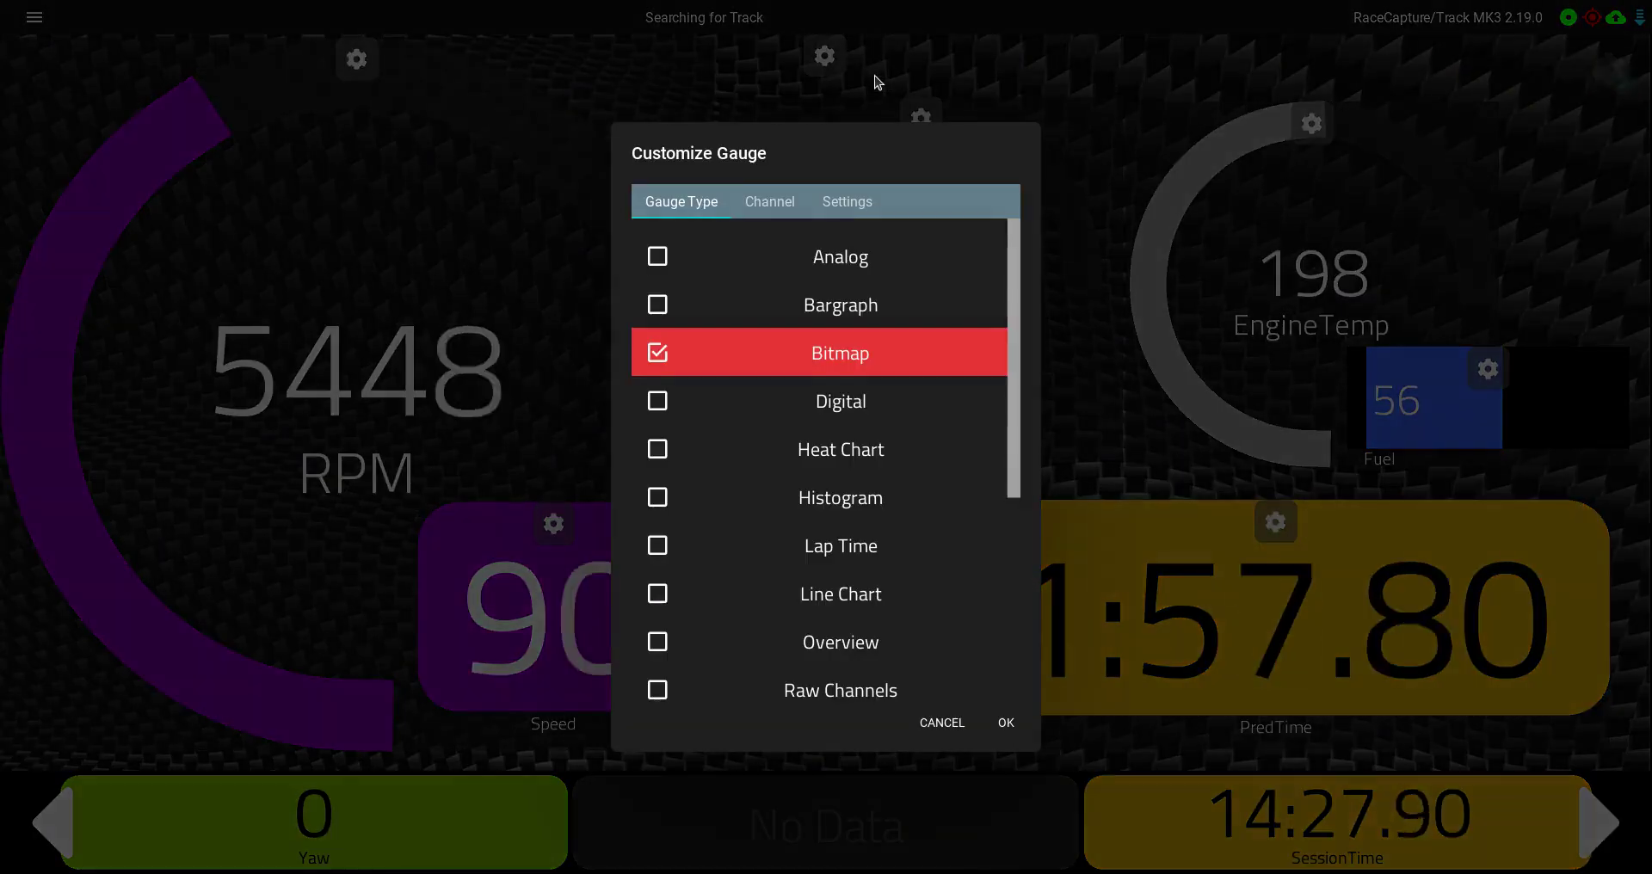
pyautogui.click(783, 203)
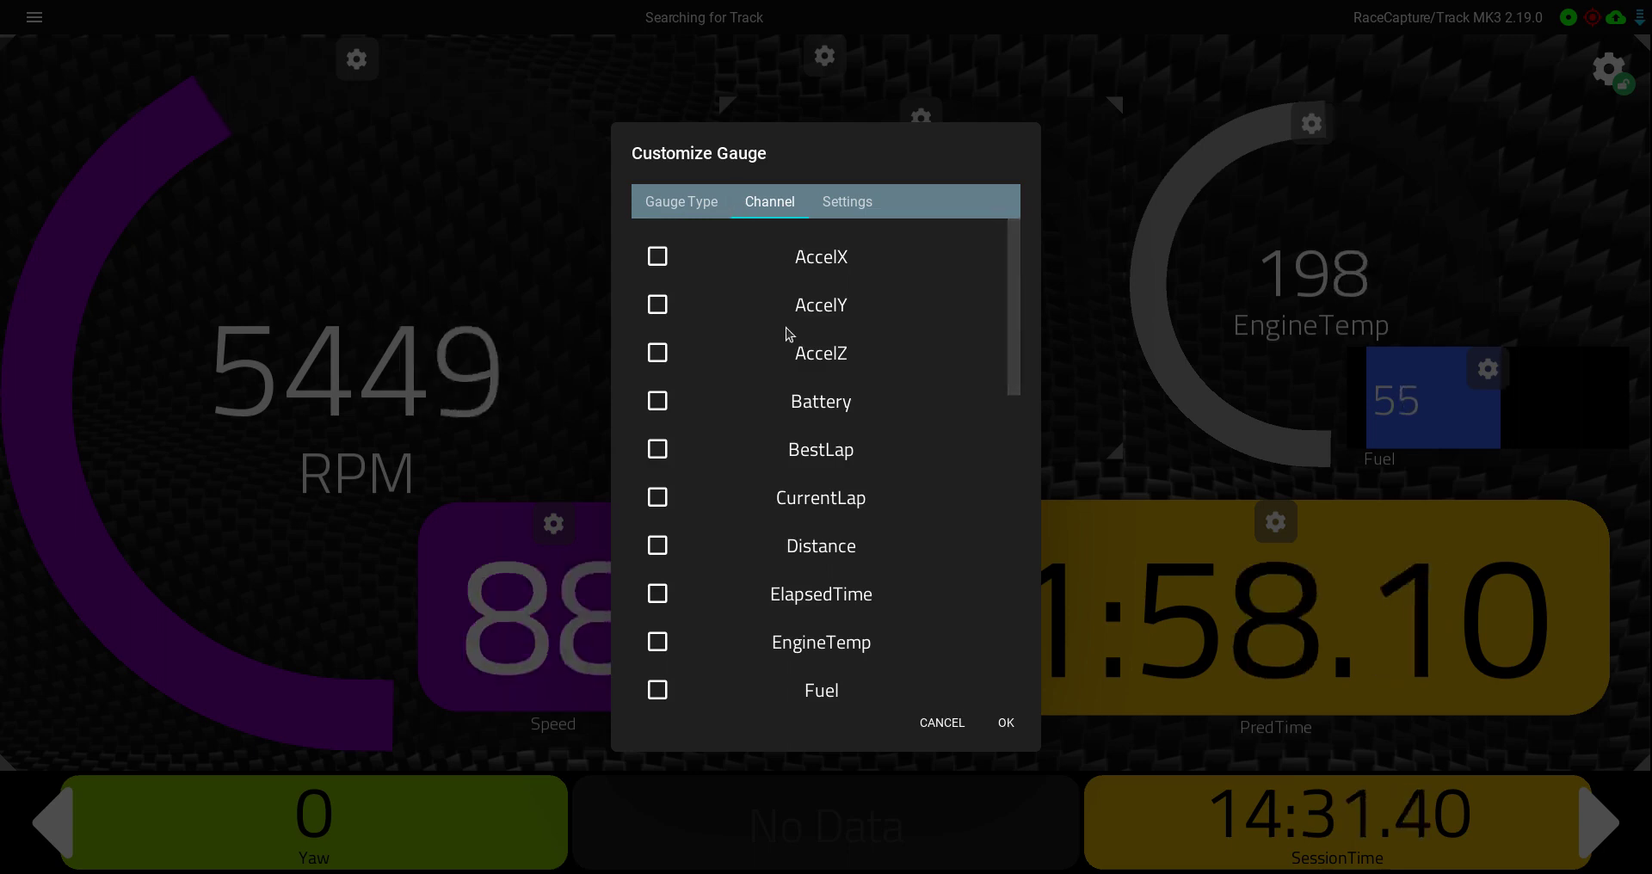
pyautogui.scroll(-10, 789, 334)
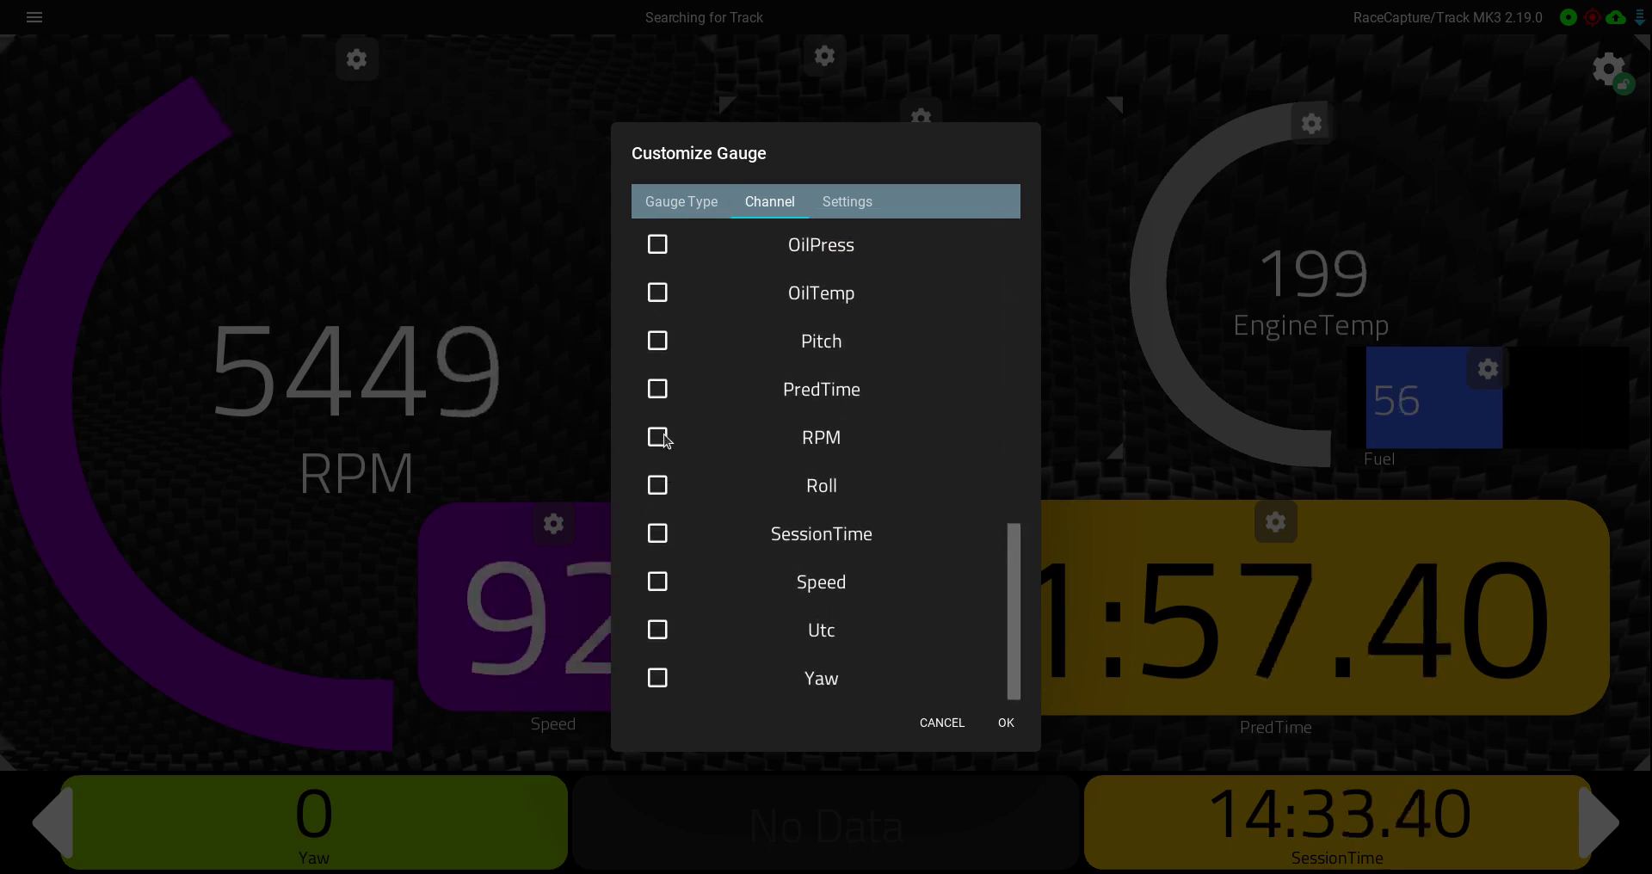
pyautogui.moveTo(657, 434); pyautogui.dragTo(878, 483)
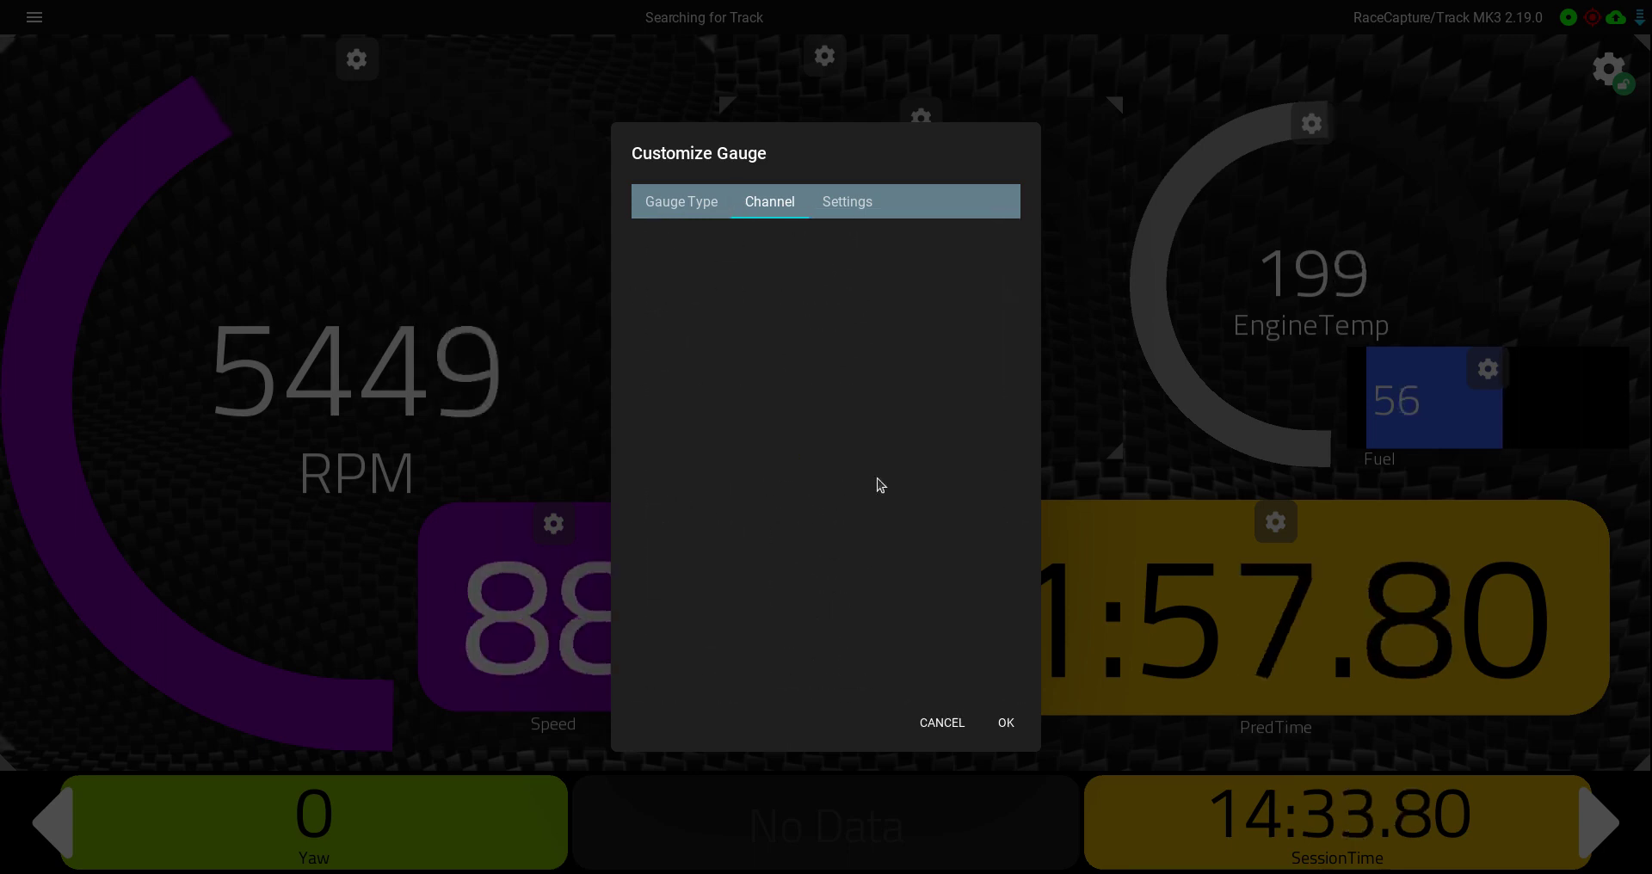
pyautogui.click(734, 216)
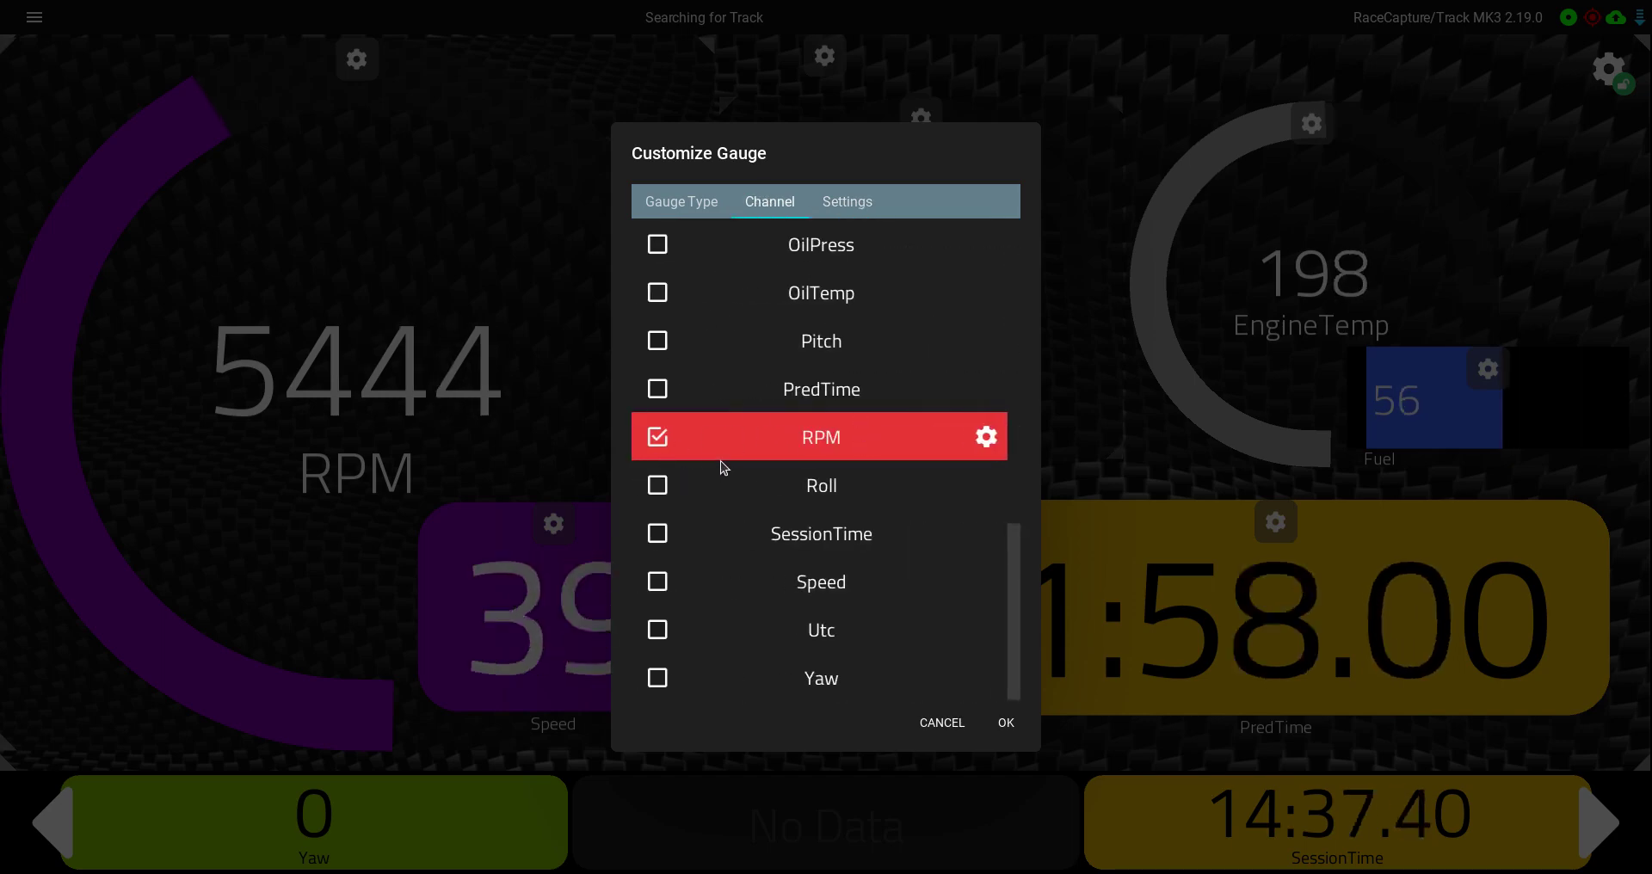
pyautogui.click(1009, 731)
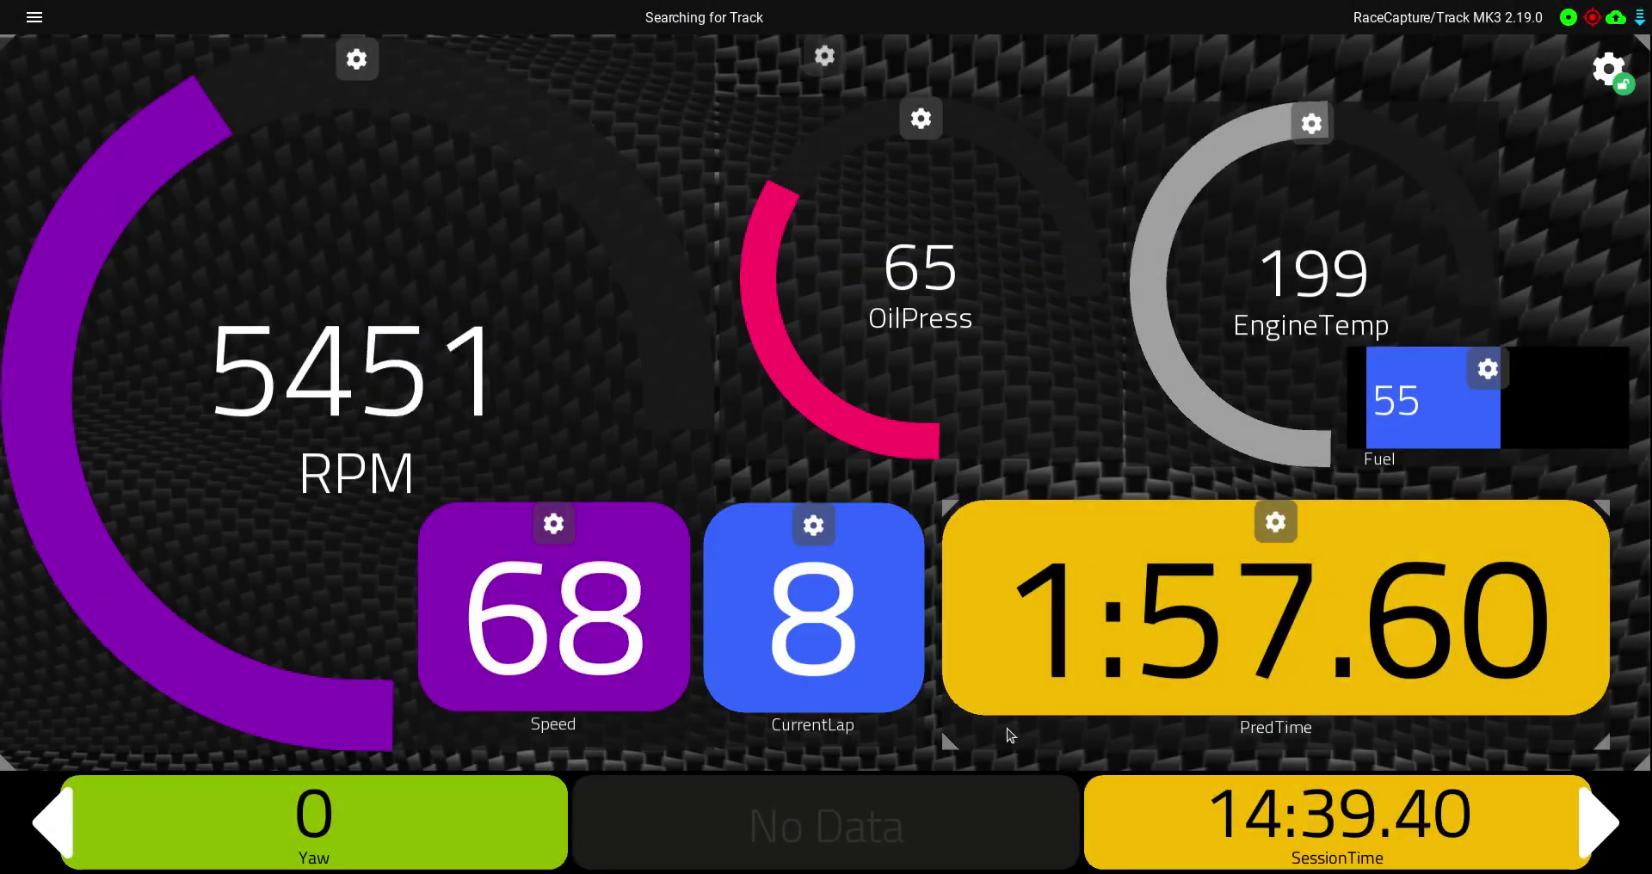